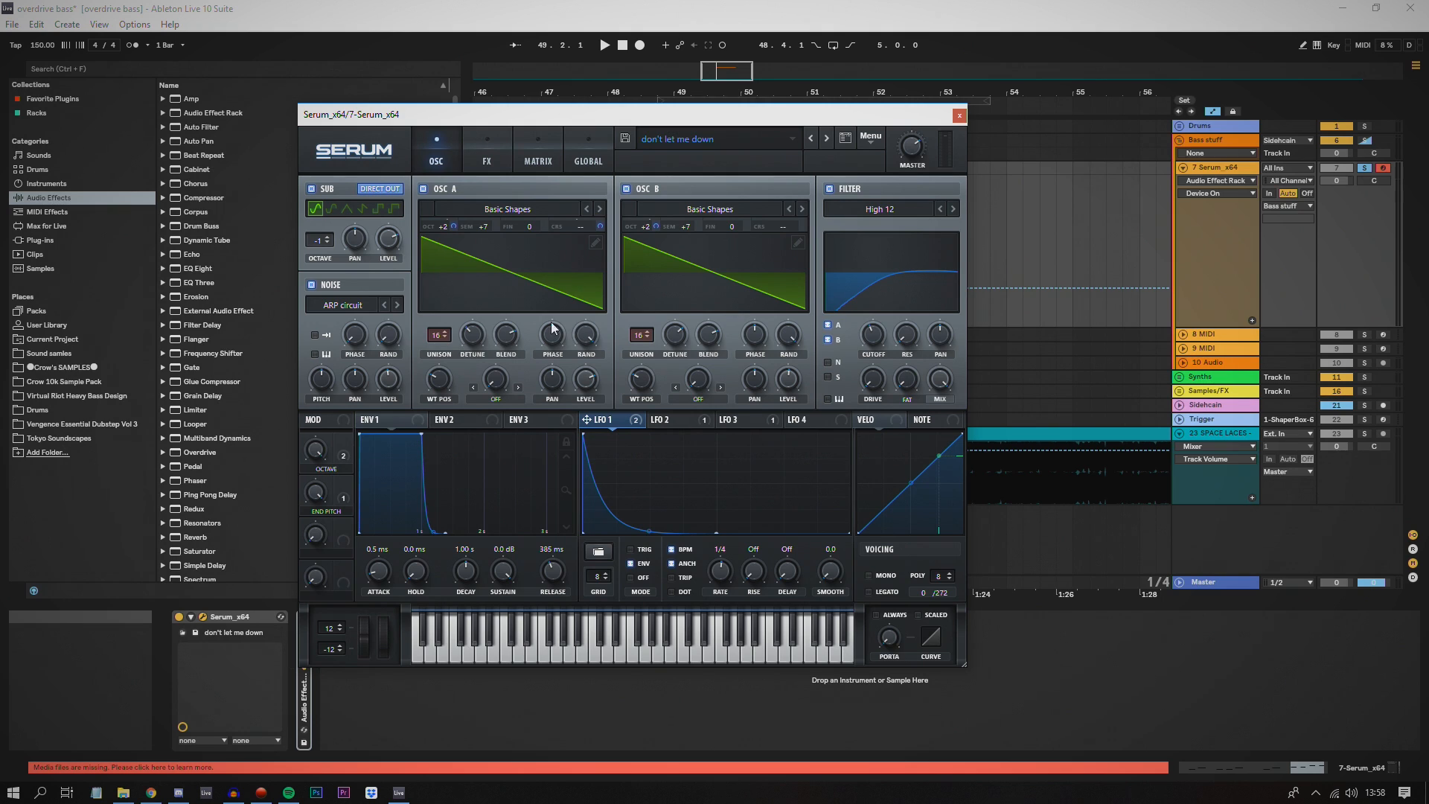
Step: Check the unison, detune and level settings of oscillators A and B
{"action": "left_click", "coordinate": [436, 338]}
{"action": "mouse_move", "coordinate": [440, 333]}
{"action": "left_mouse_down"}
{"action": "mouse_move", "coordinate": [355, 339]}
{"action": "mouse_move", "coordinate": [465, 339]}
{"action": "left_mouse_up"}
{"action": "left_click_drag", "start_coordinate": [714, 332], "coordinate": [711, 333]}
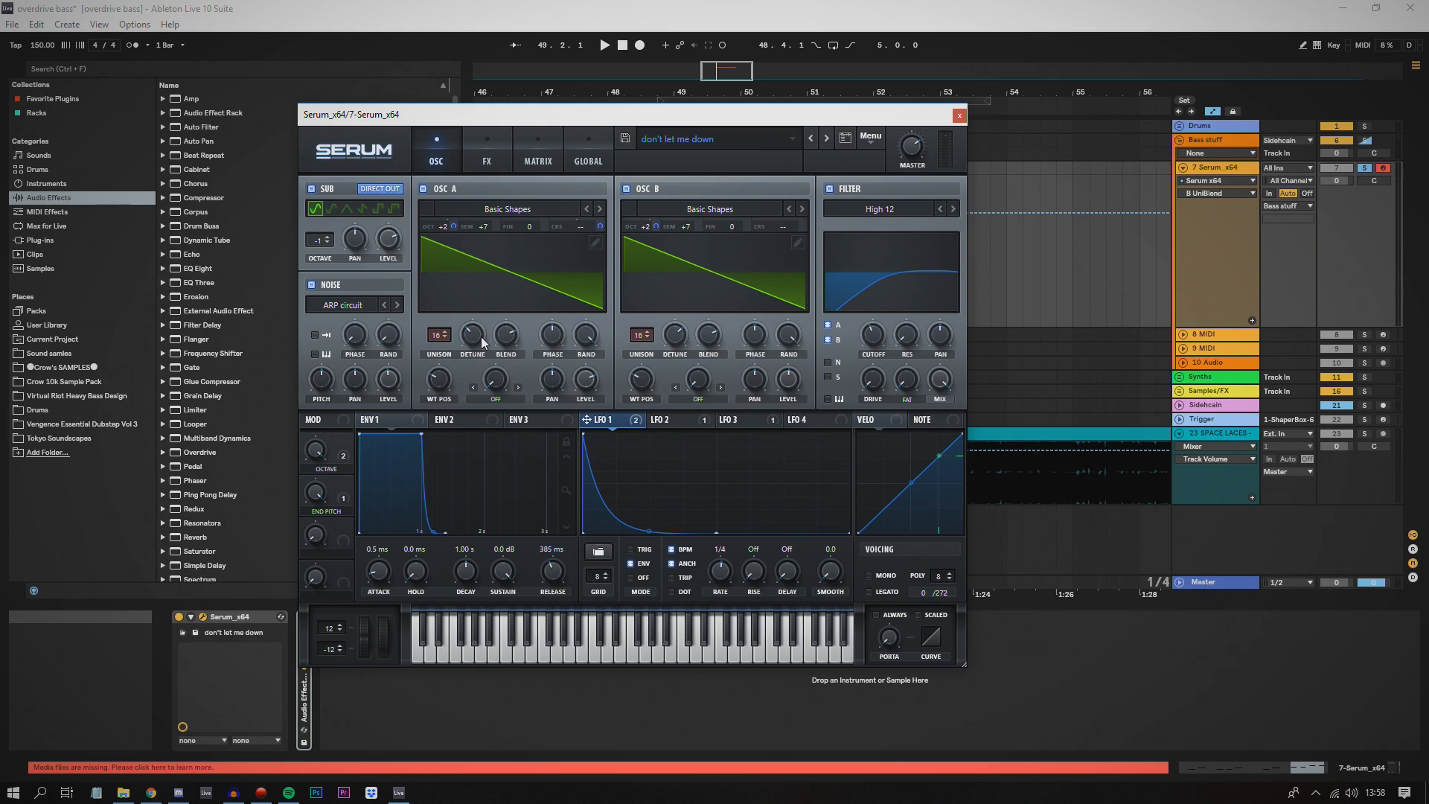
{"action": "left_click", "coordinate": [790, 380]}
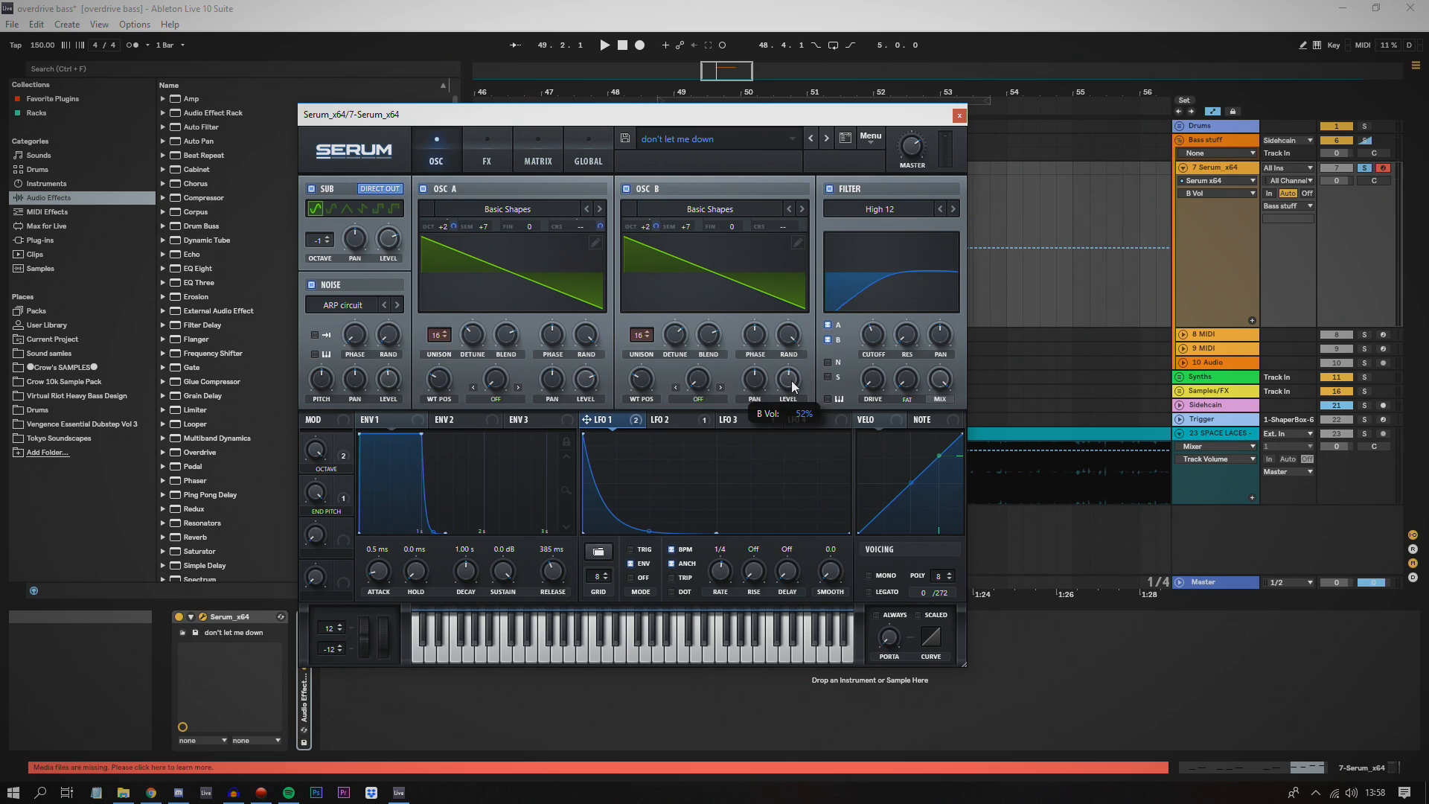
{"action": "left_click_drag", "start_coordinate": [795, 388], "coordinate": [795, 389]}
{"action": "left_click", "coordinate": [586, 381]}
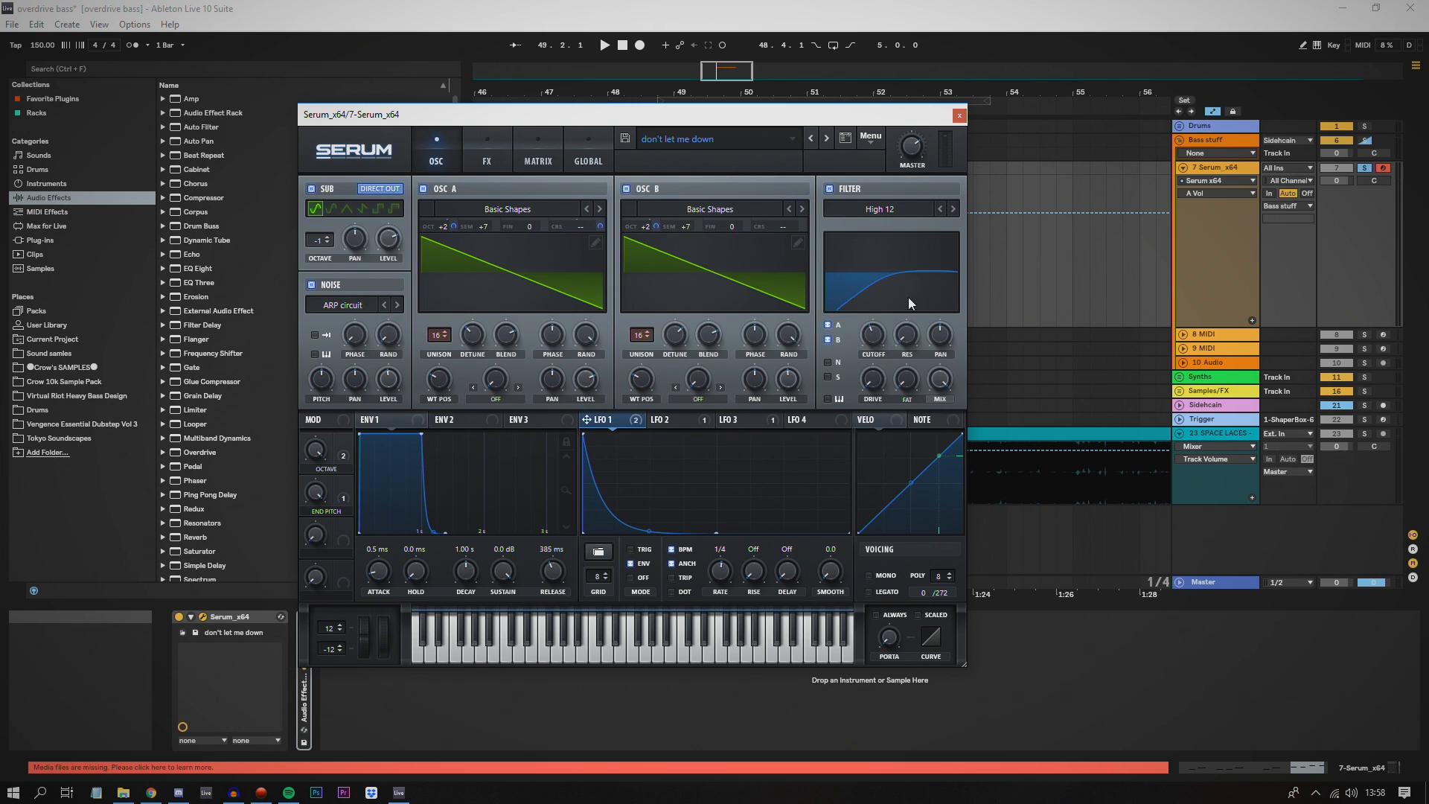
Step: Switch the waveform displays of oscillators A and B to the 3D wavetable view
{"action": "left_click_drag", "start_coordinate": [845, 115], "coordinate": [890, 134]}
{"action": "left_click", "coordinate": [770, 282]}
{"action": "left_click", "coordinate": [605, 294]}
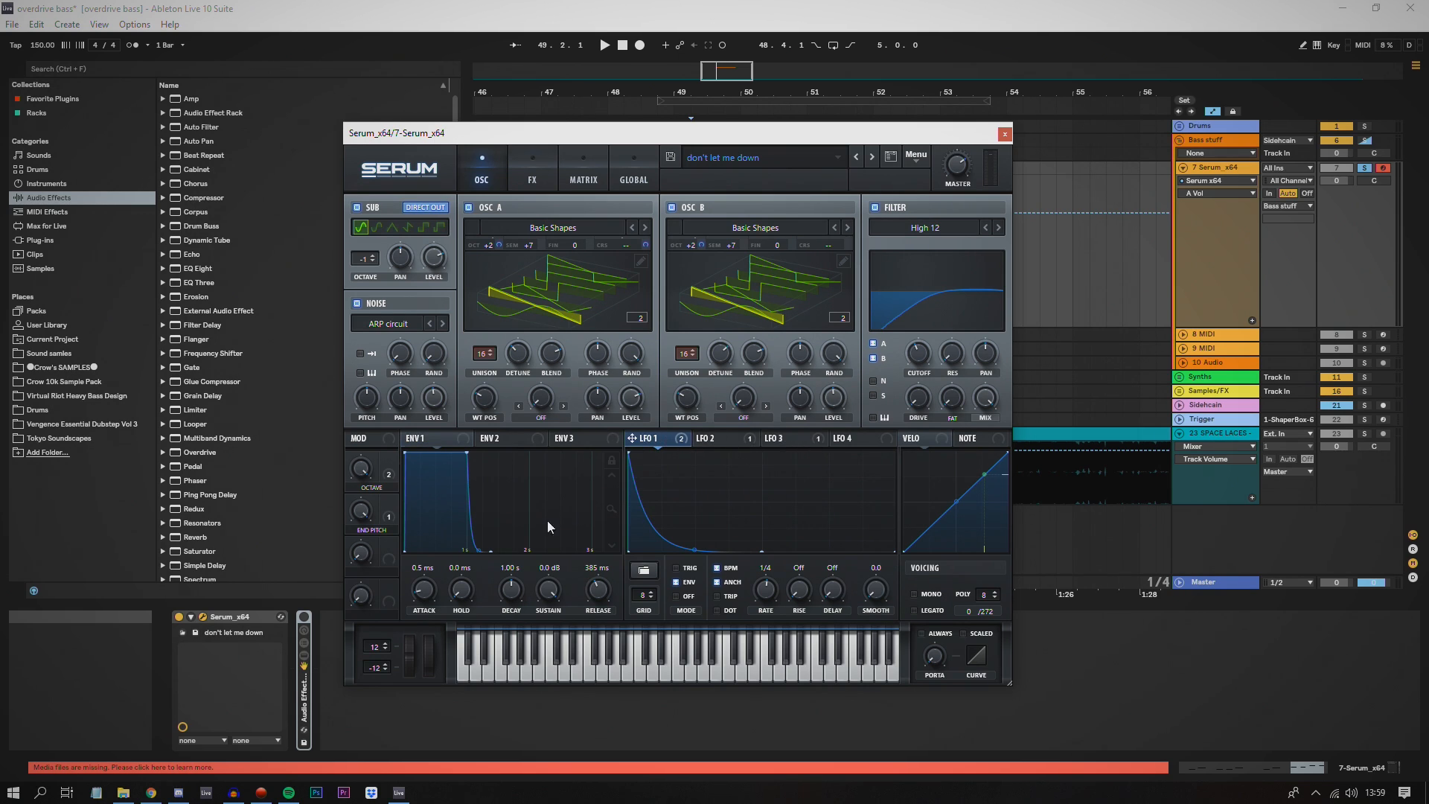
Step: Open the synth's effects page and try different size and mix amounts for the Dimension effect
{"action": "left_click", "coordinate": [533, 171]}
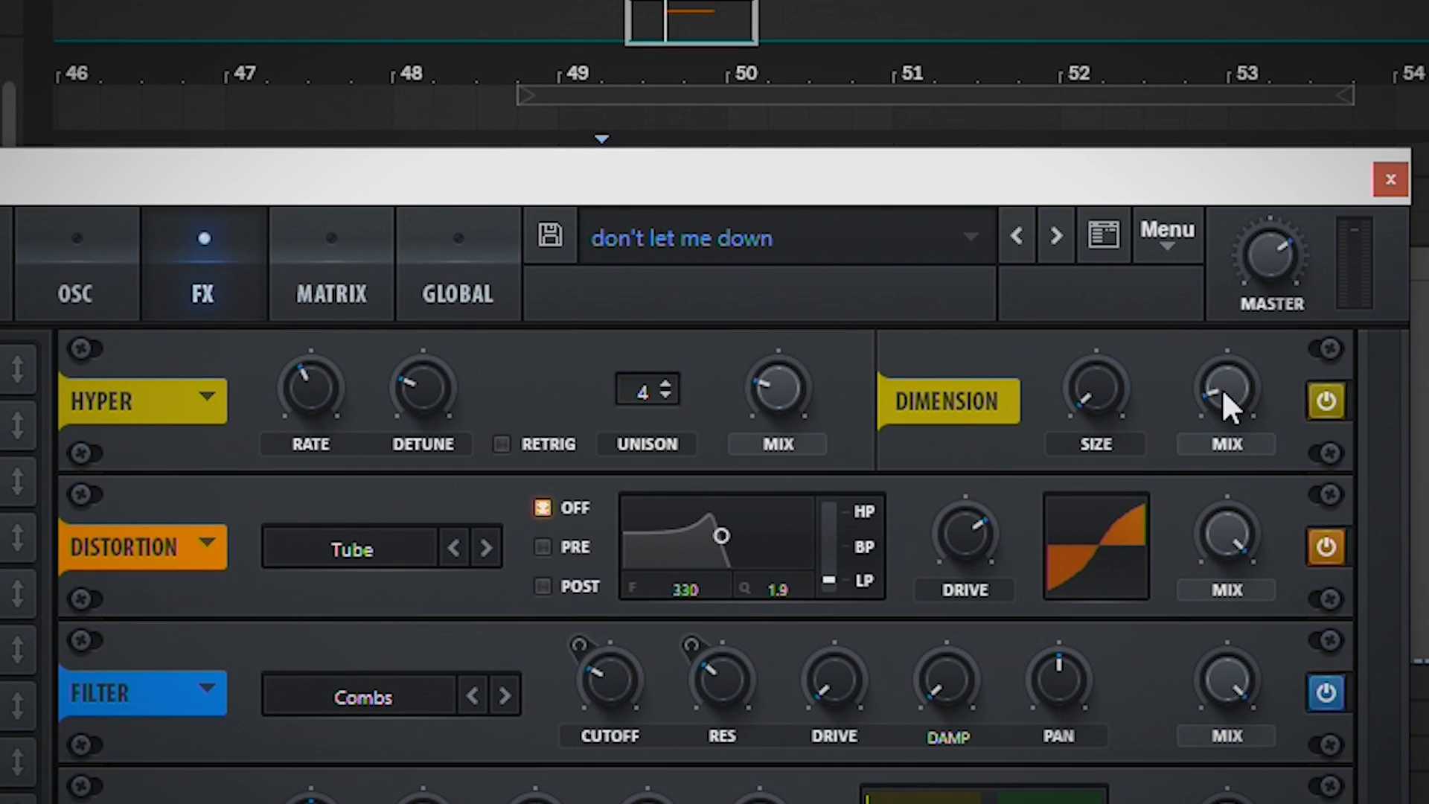
{"action": "left_click_drag", "start_coordinate": [1124, 387], "coordinate": [1127, 294]}
{"action": "double_click", "coordinate": [1106, 387]}
{"action": "left_click_drag", "start_coordinate": [1097, 374], "coordinate": [1098, 462]}
{"action": "left_click_drag", "start_coordinate": [1231, 387], "coordinate": [1256, 242]}
{"action": "left_click_drag", "start_coordinate": [1117, 368], "coordinate": [1142, 205]}
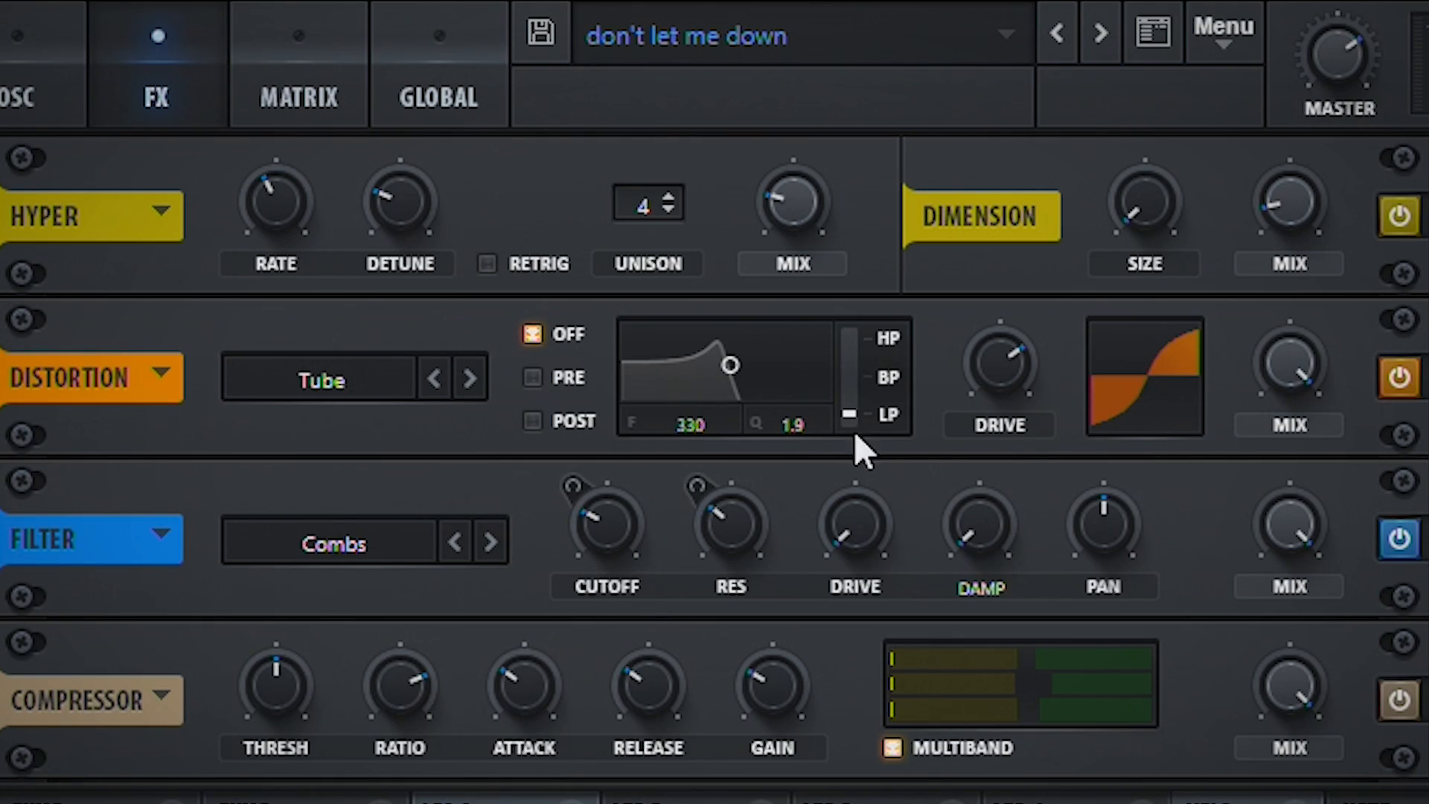
Step: Lower the Tube distortion's drive slightly and show LFO 1's modulation of the Combs filter's cutoff and resonance
{"action": "left_click_drag", "start_coordinate": [1014, 383], "coordinate": [1013, 395]}
{"action": "left_click", "coordinate": [696, 801]}
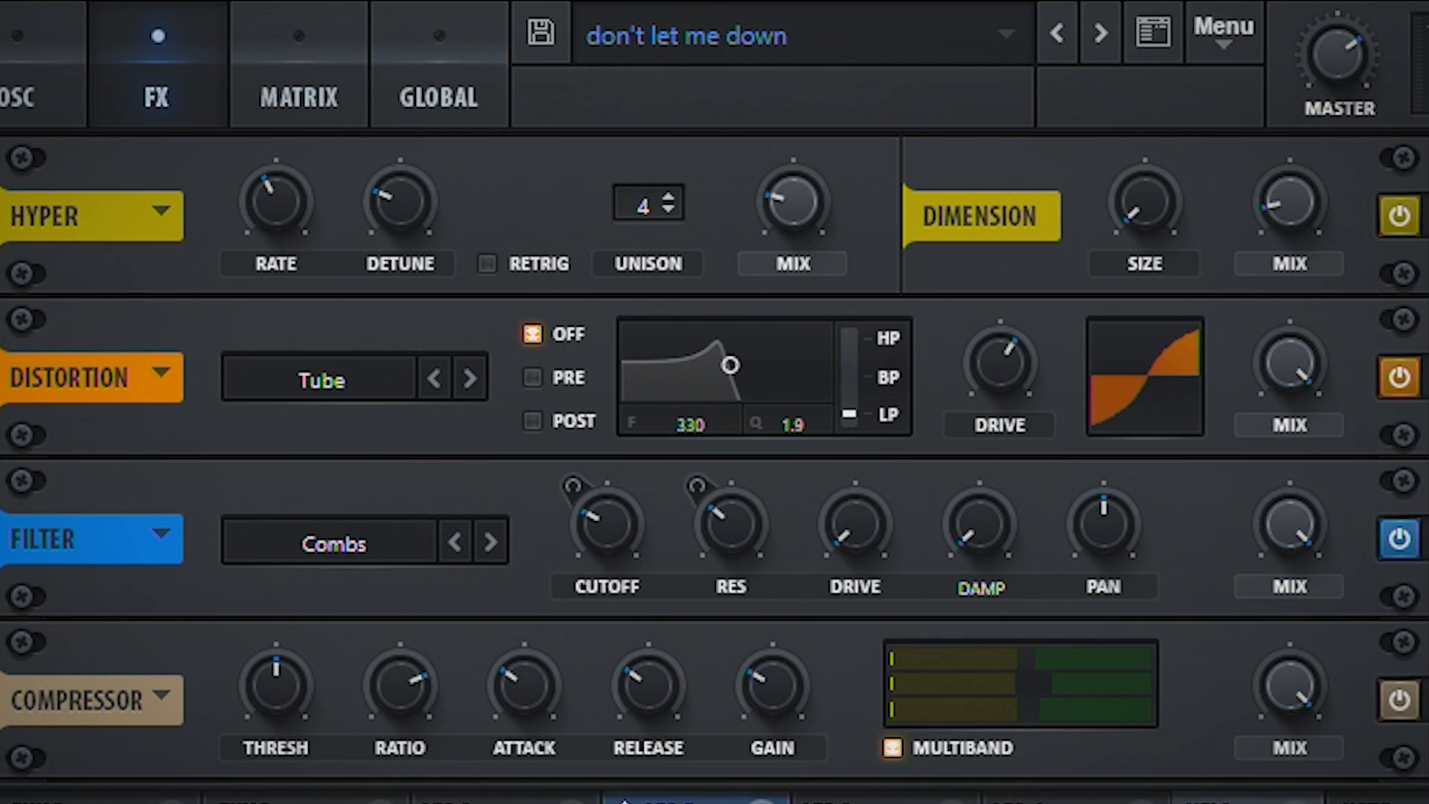
{"action": "left_click", "coordinate": [507, 801]}
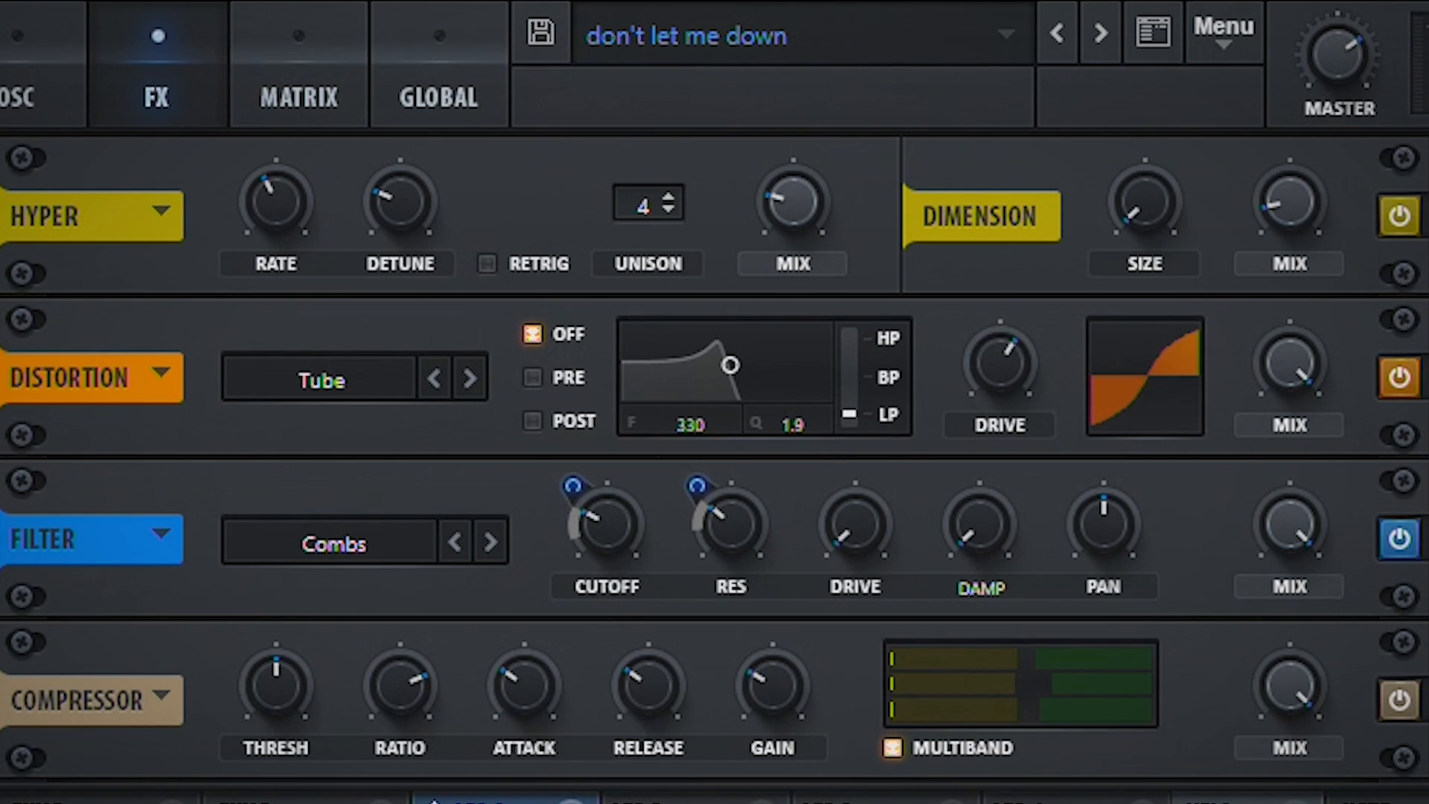
{"action": "mouse_move", "coordinate": [577, 485]}
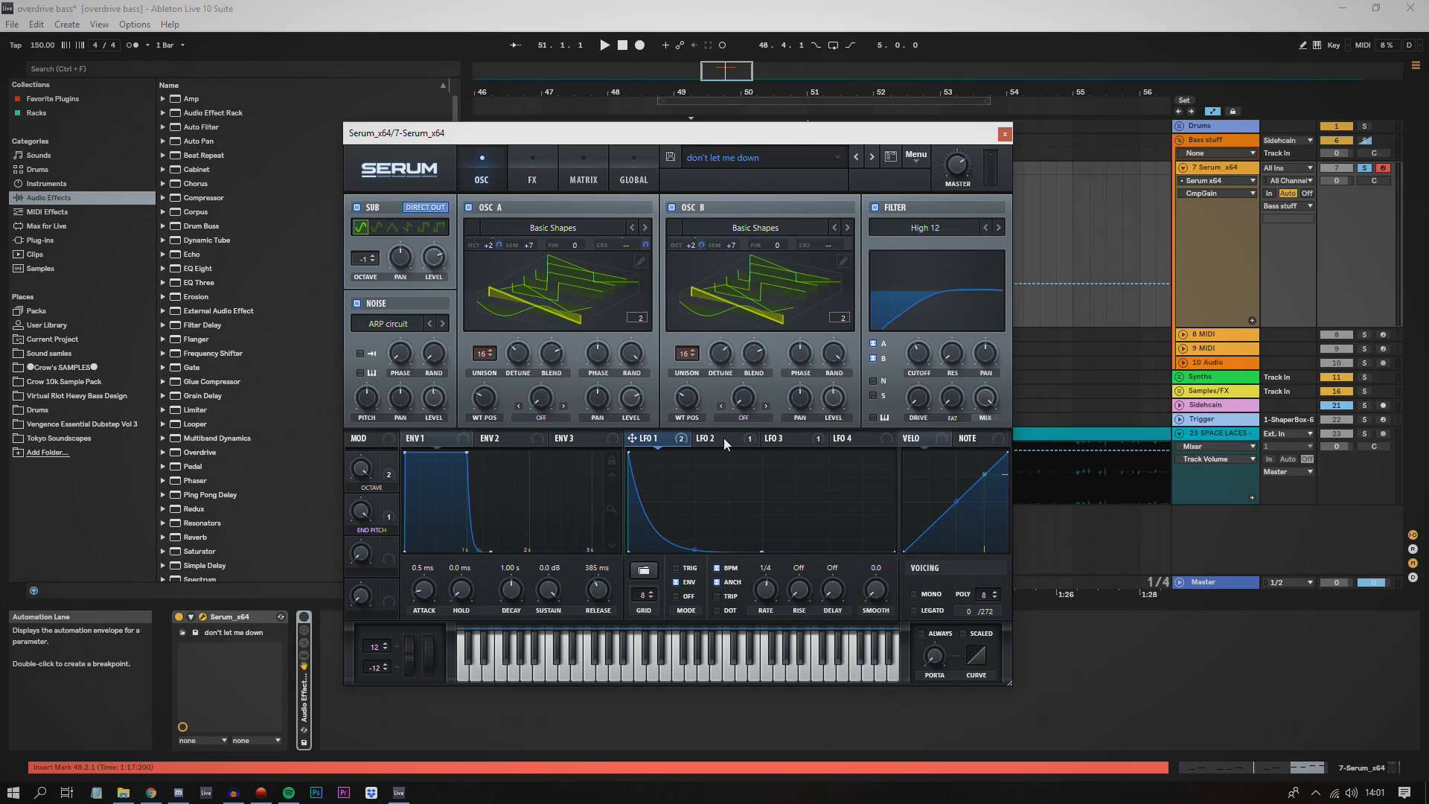
Step: Display LFO 2's shape and sort the modulation matrix entries by source
{"action": "left_click", "coordinate": [723, 438]}
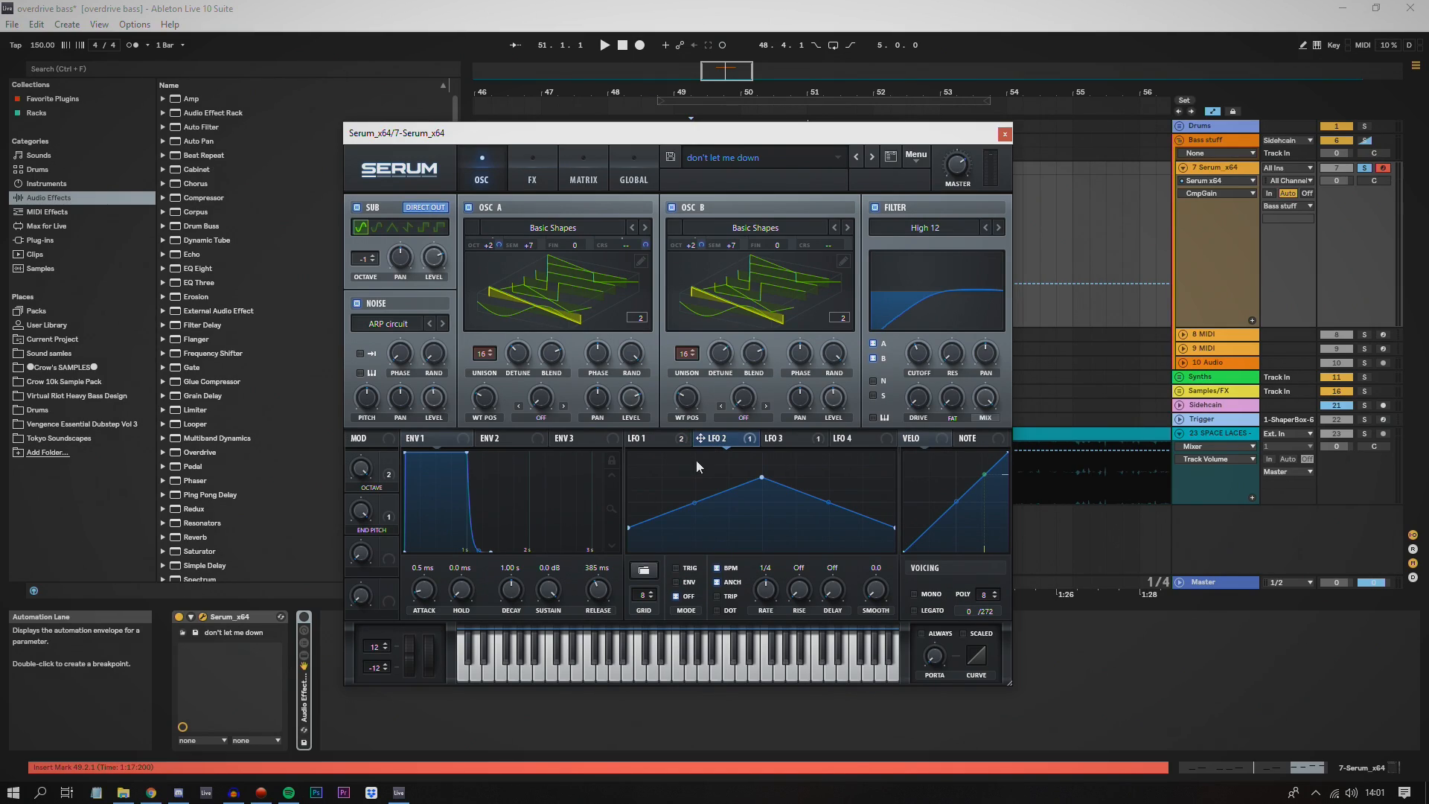
{"action": "left_click", "coordinate": [580, 179]}
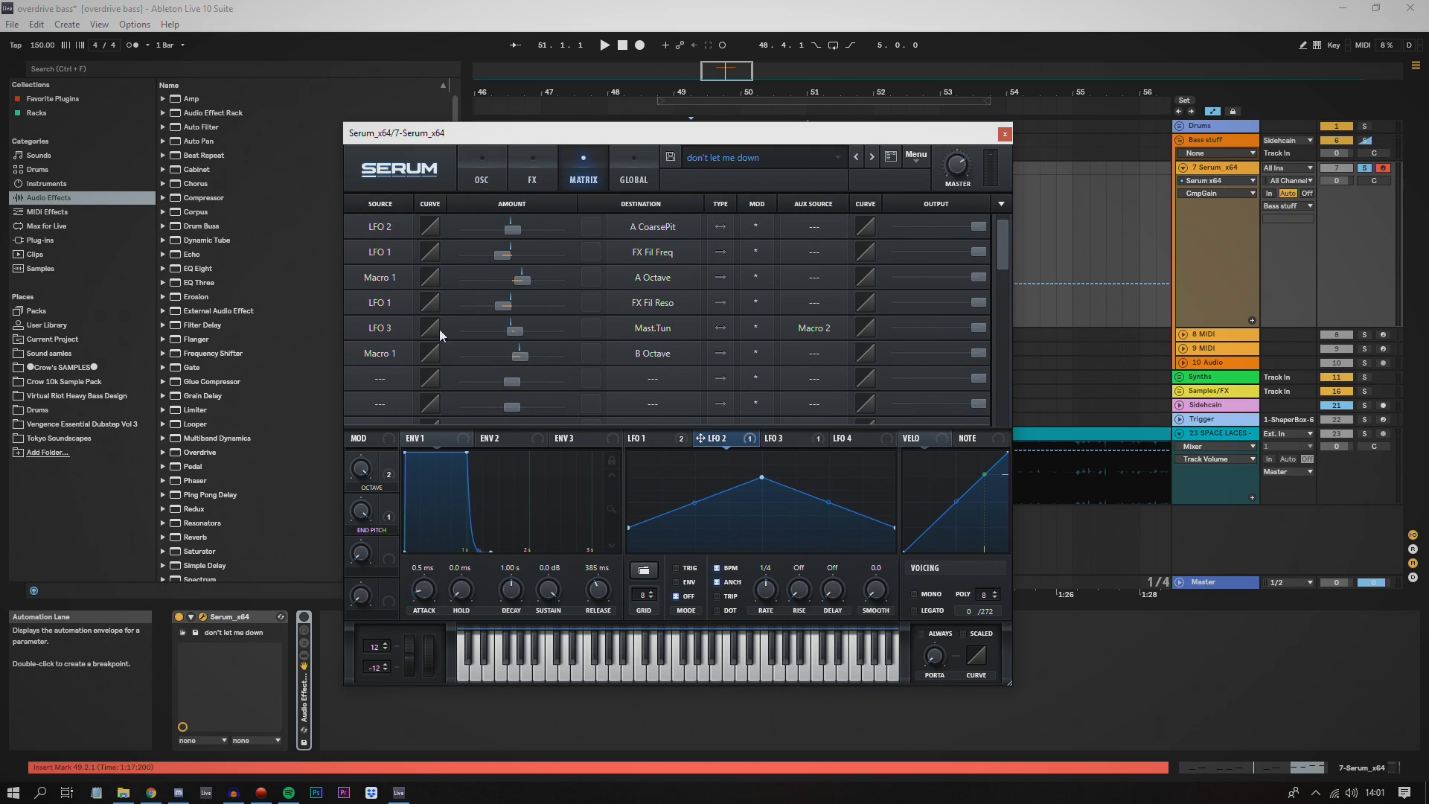
{"action": "left_click", "coordinate": [996, 204]}
{"action": "left_click", "coordinate": [998, 225]}
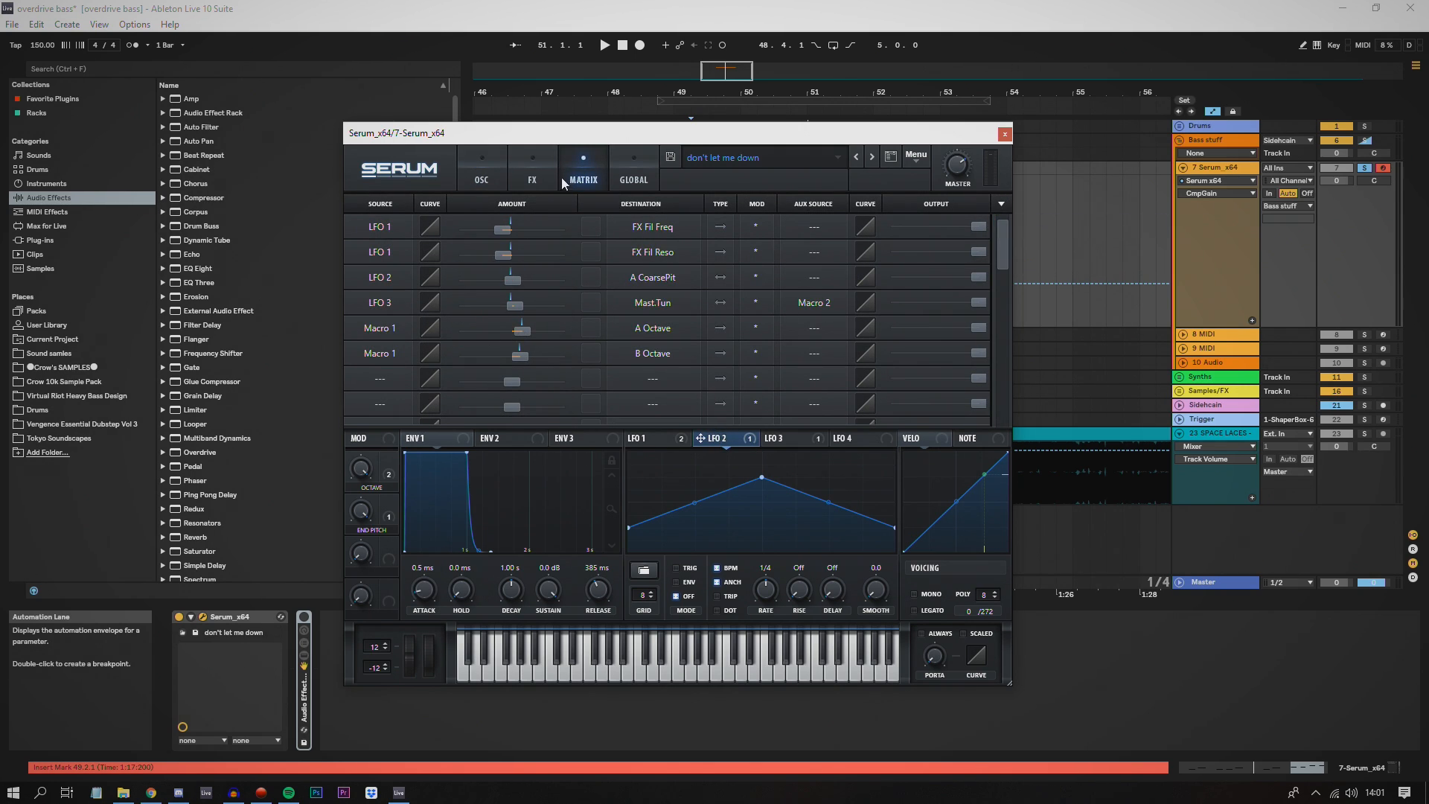
Step: Return to the oscillators to view the coarse pitch target, and display LFO 3's curve
{"action": "left_click", "coordinate": [463, 166]}
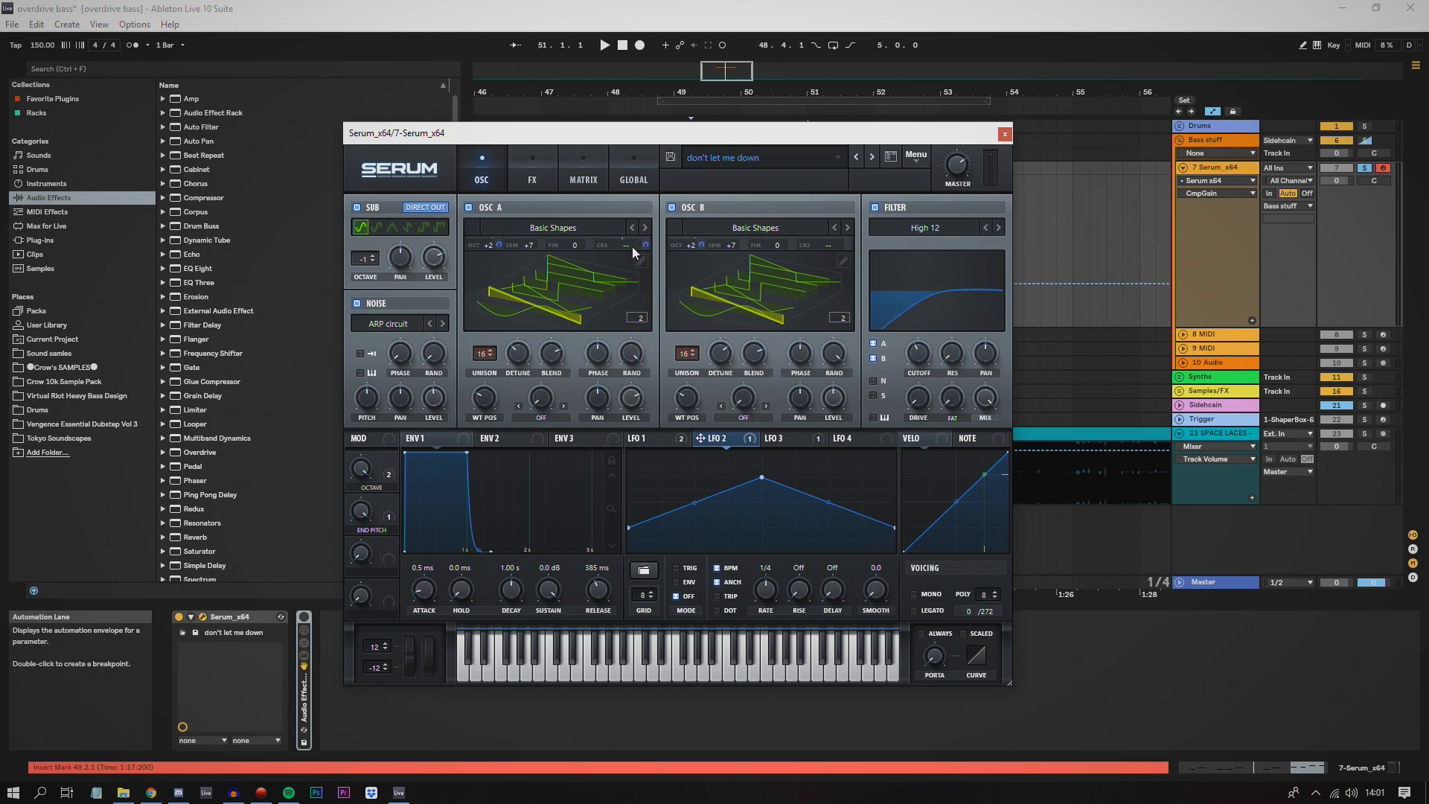
{"action": "left_click_drag", "start_coordinate": [527, 135], "coordinate": [560, 111]}
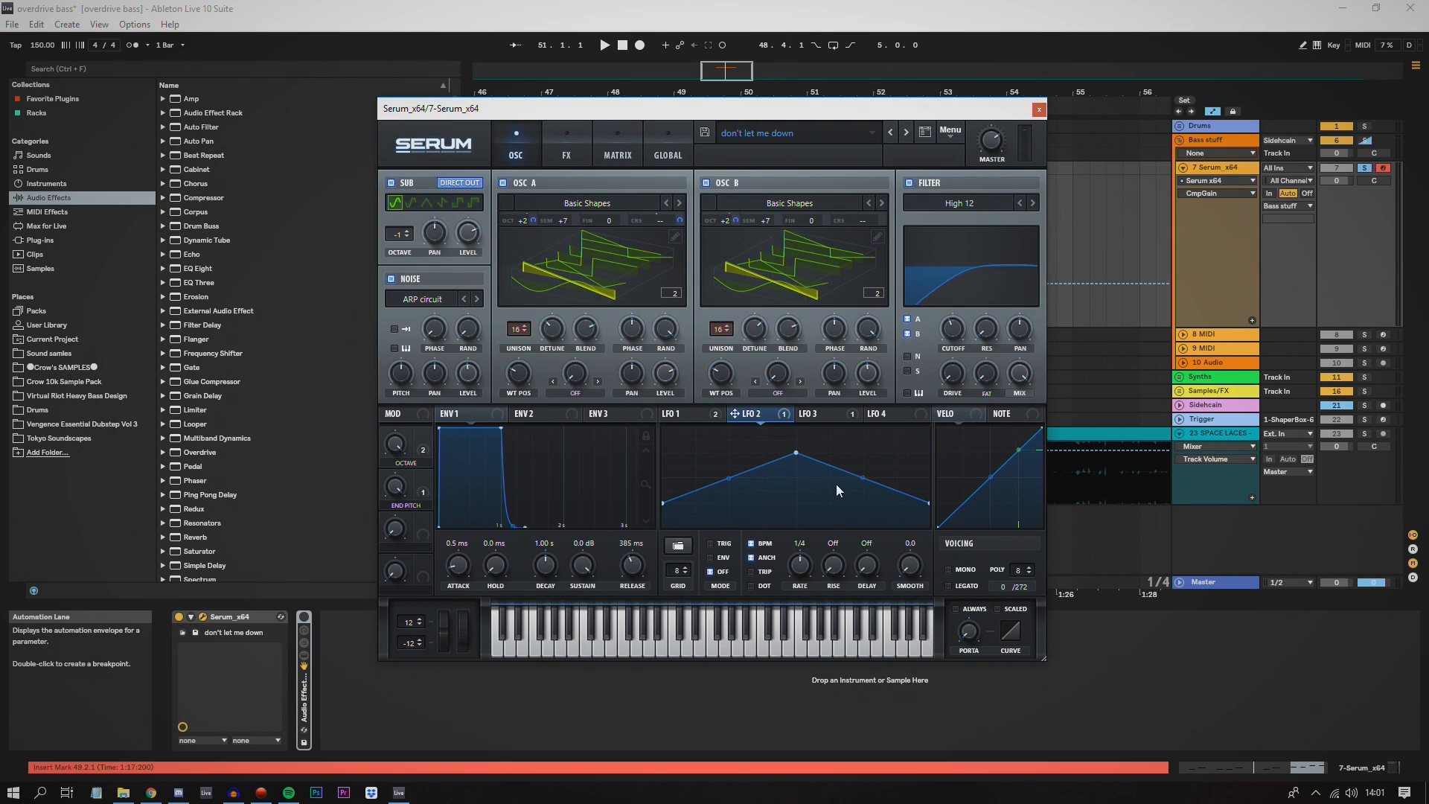
{"action": "left_click", "coordinate": [821, 414]}
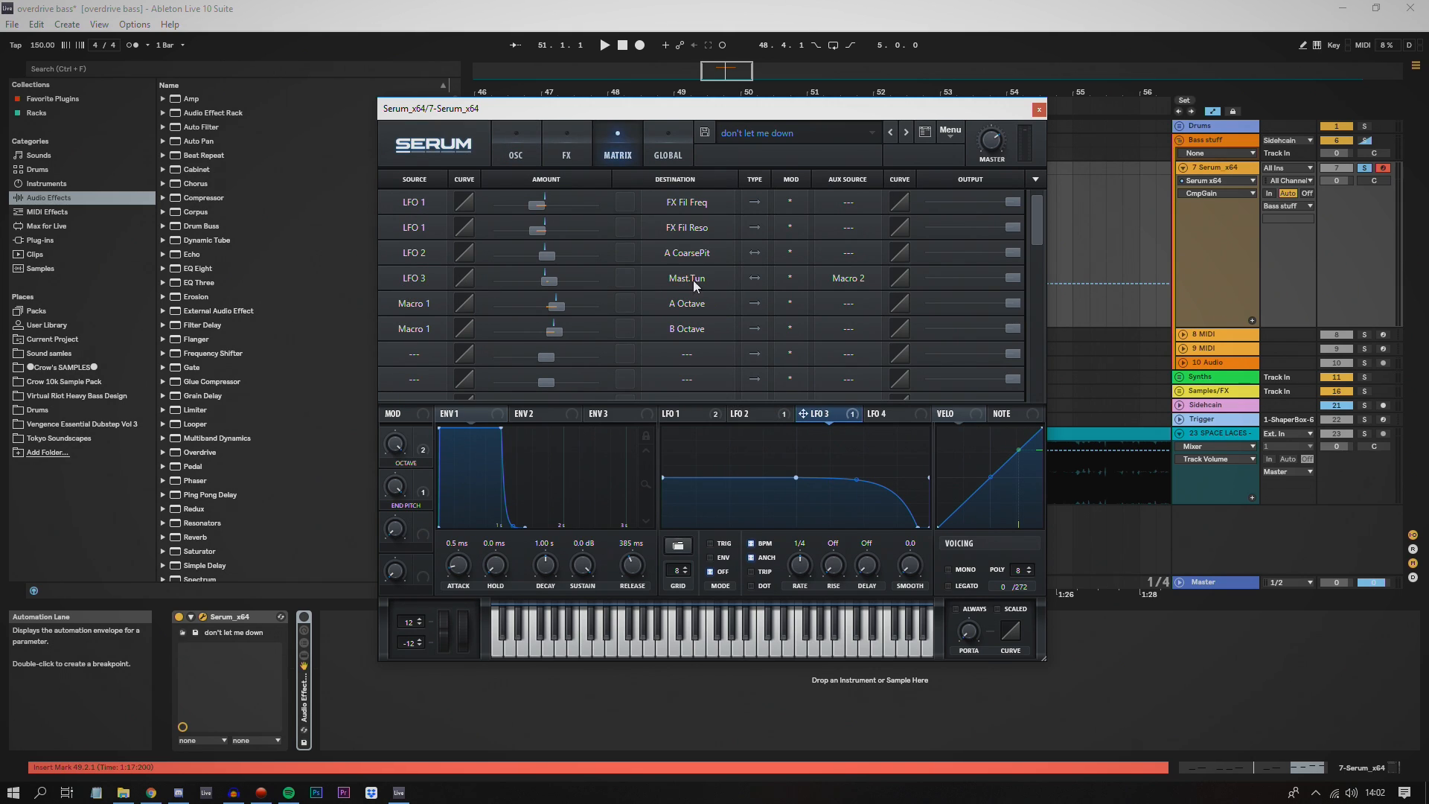
Step: Reveal the end pitch automation over the bass clip, zoom in on it and play the clip from bar 49
{"action": "key", "text": "space"}
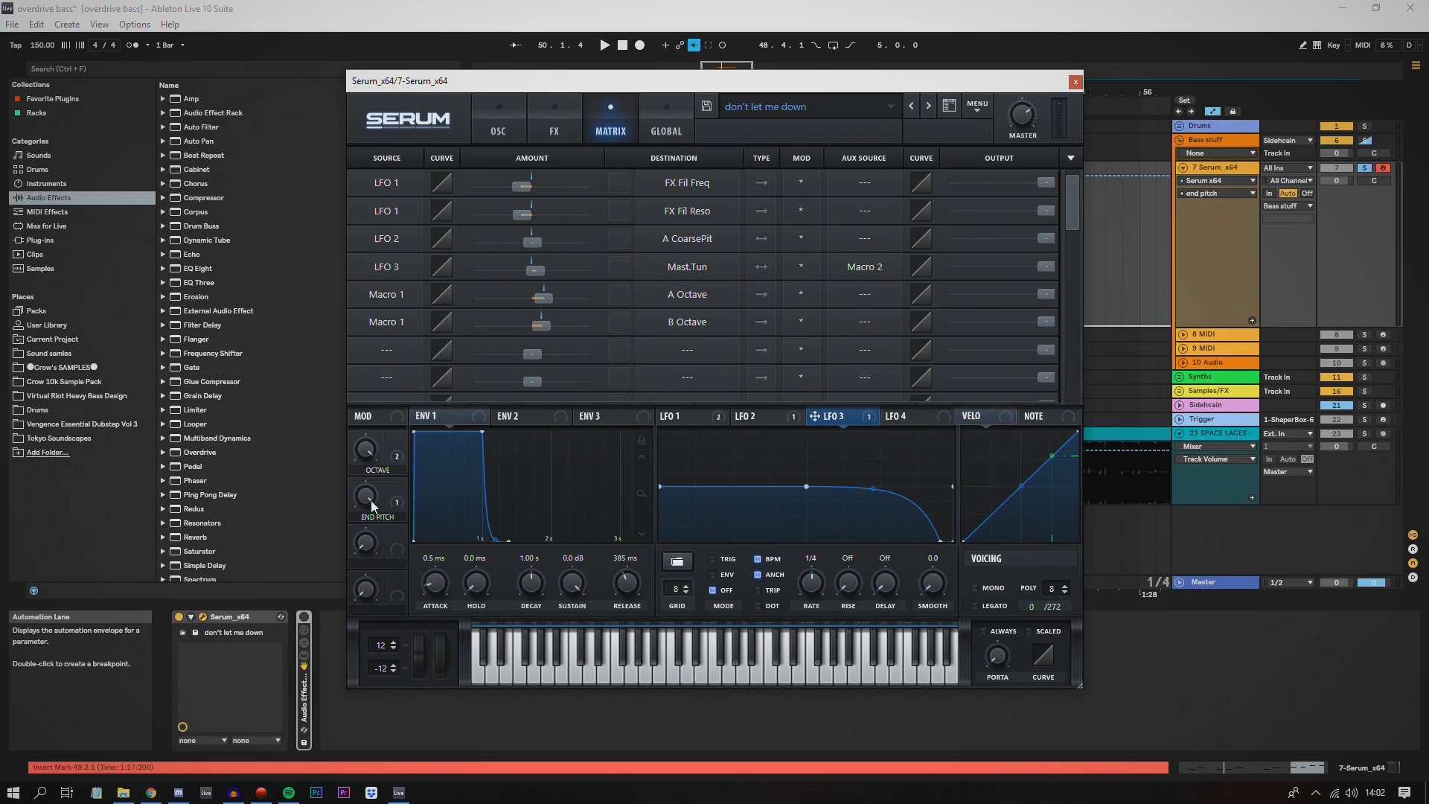
{"action": "mouse_move", "coordinate": [628, 86]}
{"action": "left_mouse_down"}
{"action": "mouse_move", "coordinate": [715, 160]}
{"action": "mouse_move", "coordinate": [699, 147]}
{"action": "mouse_move", "coordinate": [686, 380]}
{"action": "left_mouse_up"}
{"action": "left_click", "coordinate": [680, 299]}
{"action": "left_click_drag", "start_coordinate": [733, 92], "coordinate": [733, 131]}
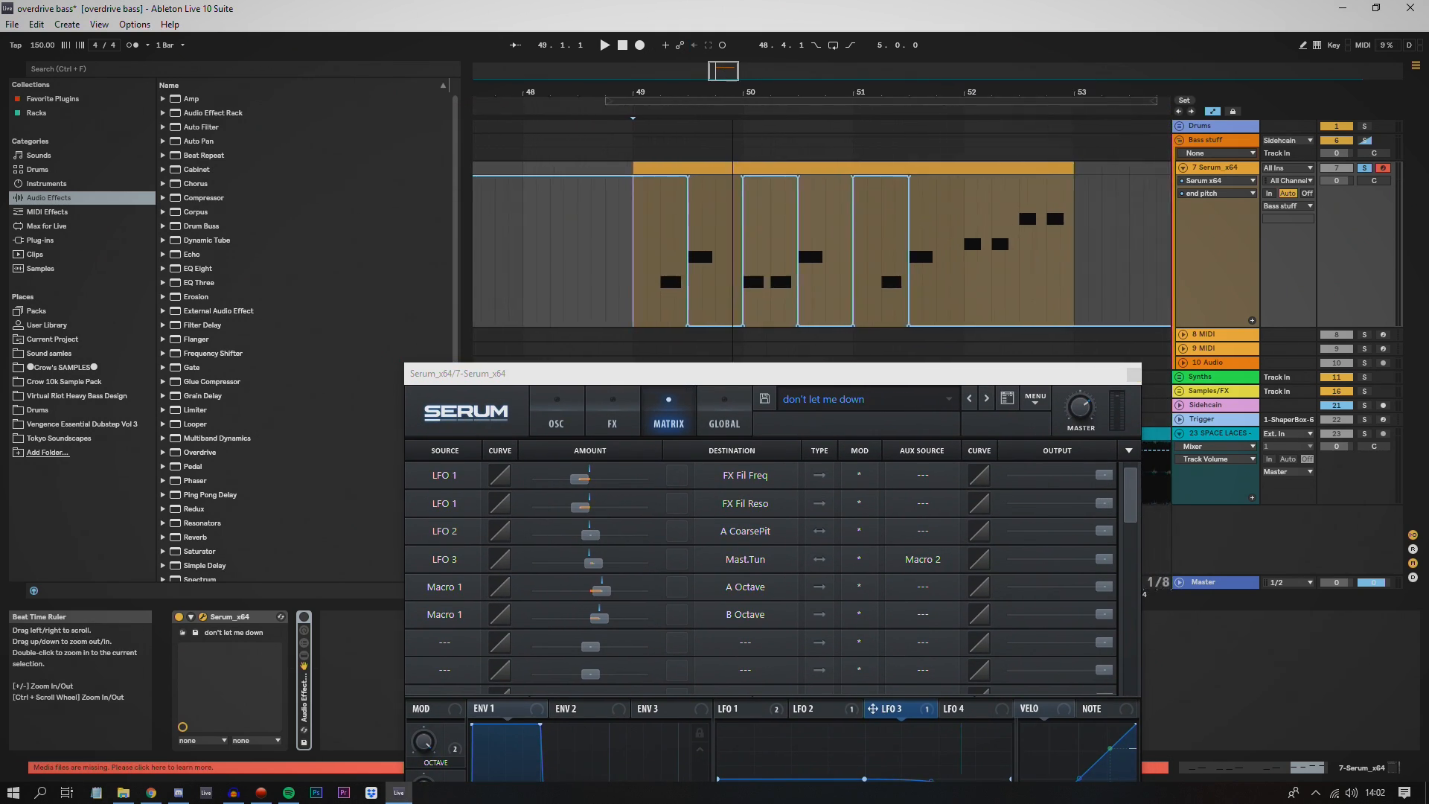
{"action": "key", "text": "space"}
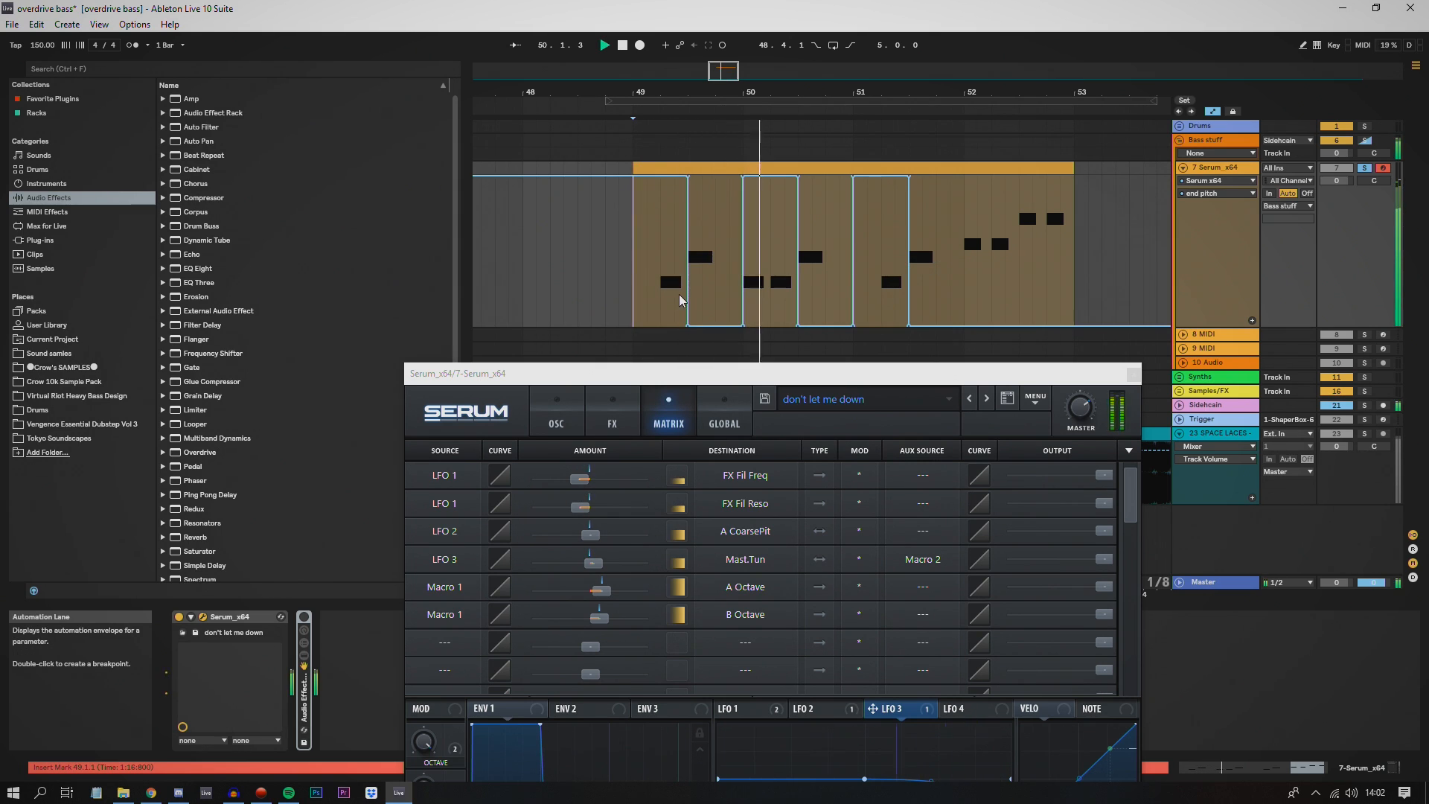
{"action": "left_click_drag", "start_coordinate": [814, 372], "coordinate": [768, 93]}
{"action": "key", "text": "space"}
Step: Close the Serum window after viewing its oscillators and effects, and unfold and activate the Audio Effect Rack
{"action": "left_click", "coordinate": [506, 146]}
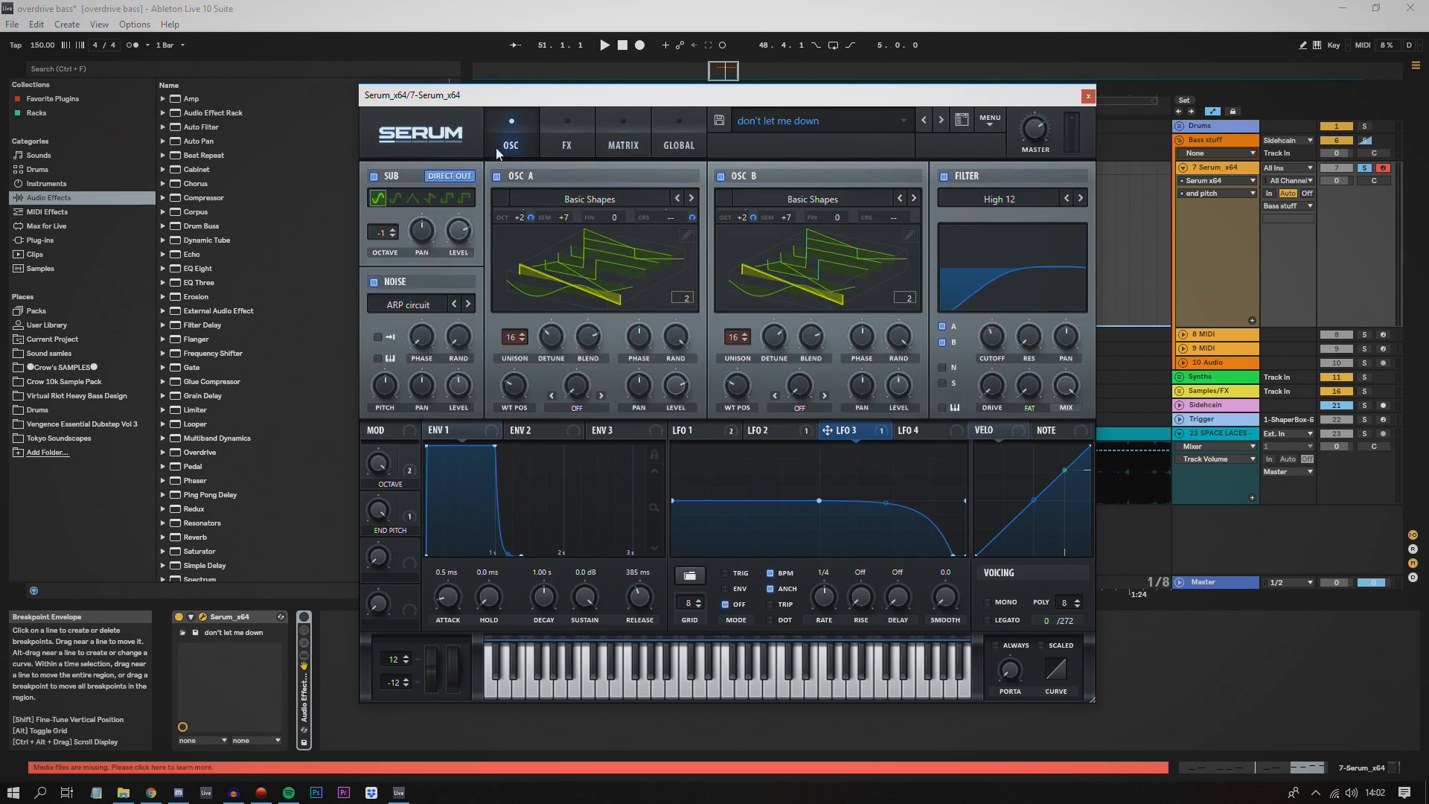
{"action": "left_click", "coordinate": [566, 146]}
{"action": "left_click", "coordinate": [511, 145]}
{"action": "left_click", "coordinate": [1089, 98]}
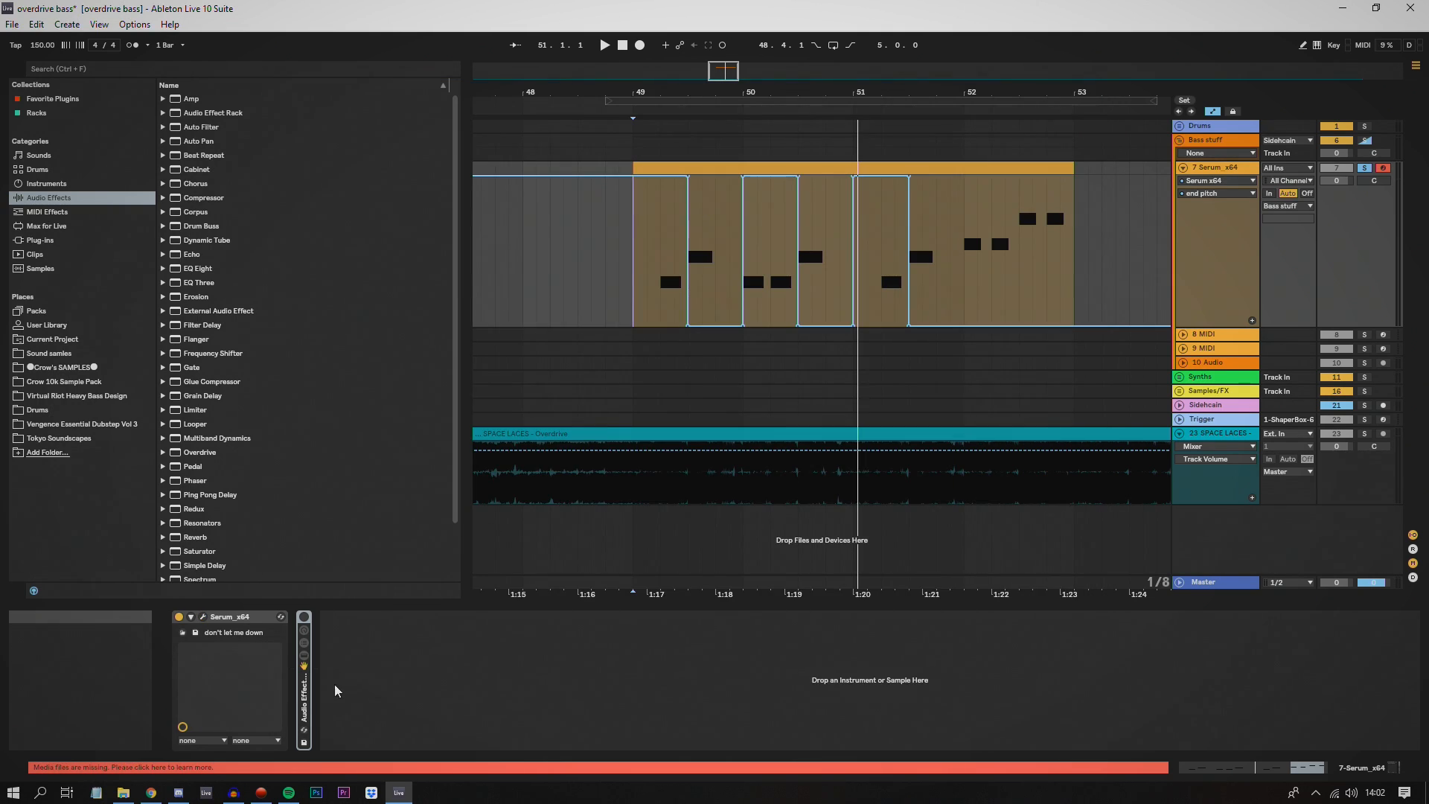
{"action": "double_click", "coordinate": [305, 693]}
{"action": "left_click", "coordinate": [304, 617]}
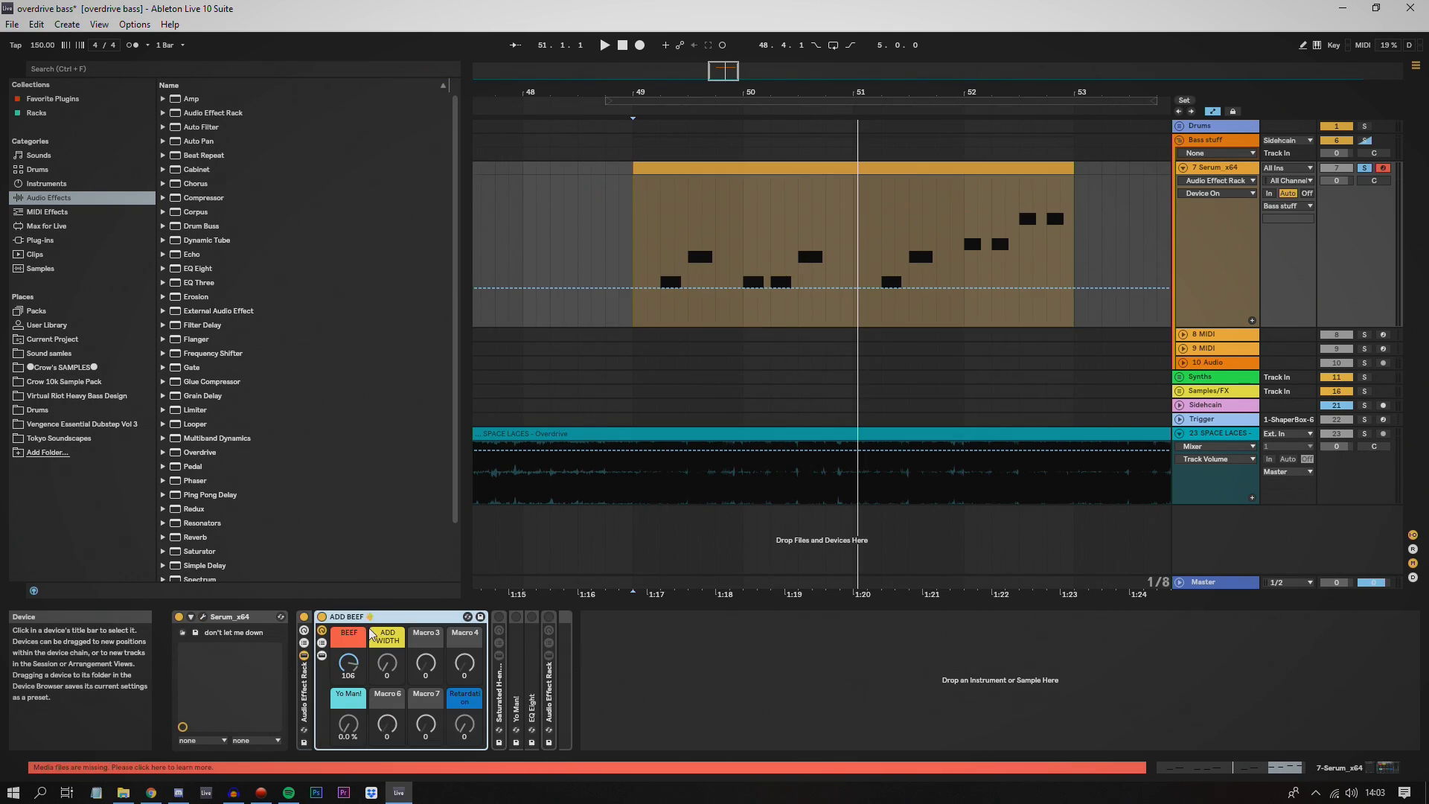
Step: Set the playback start to 49.2.1 and reveal the ADD BEEF rack's devices to look through its effect chain
{"action": "left_click", "coordinate": [659, 246]}
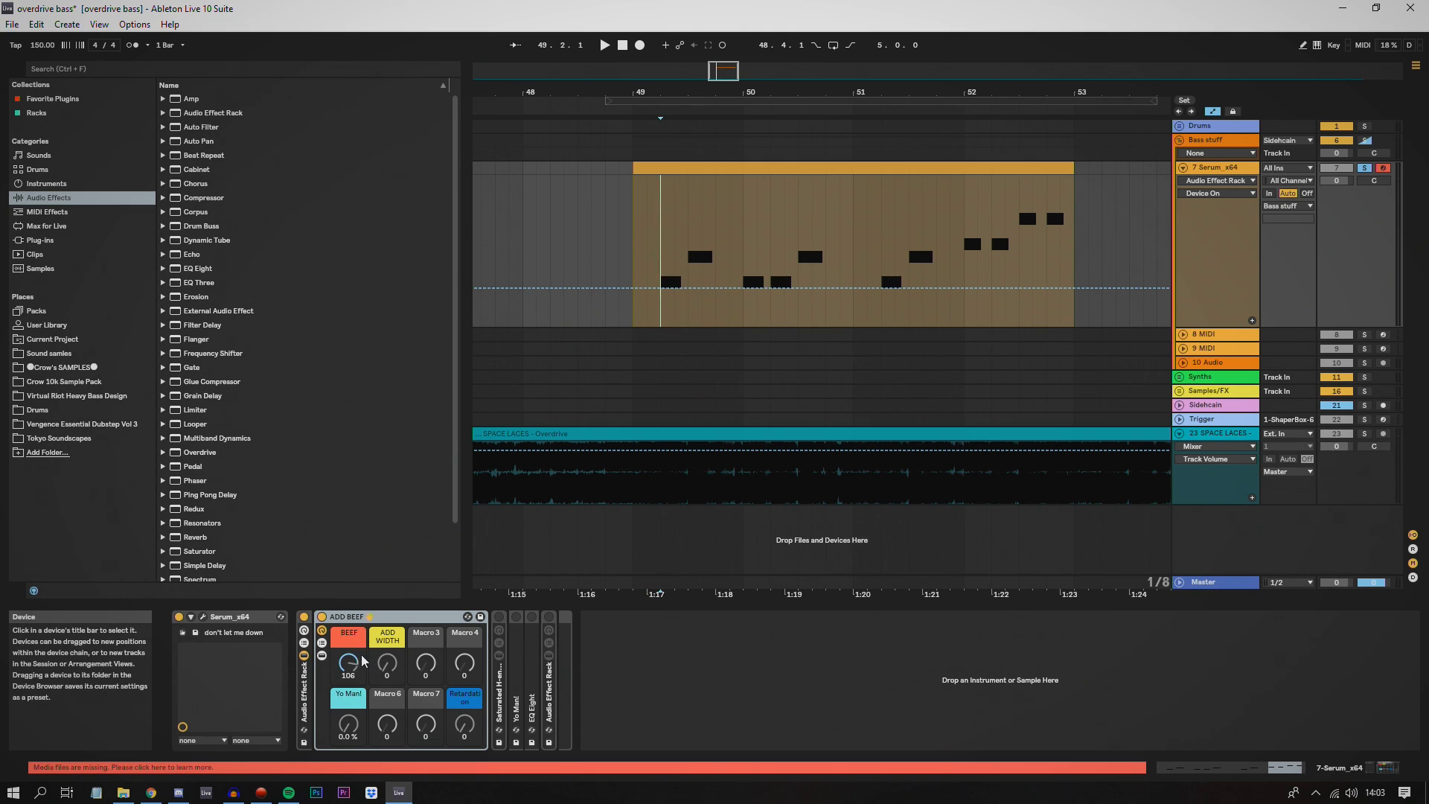
{"action": "left_click", "coordinate": [321, 642]}
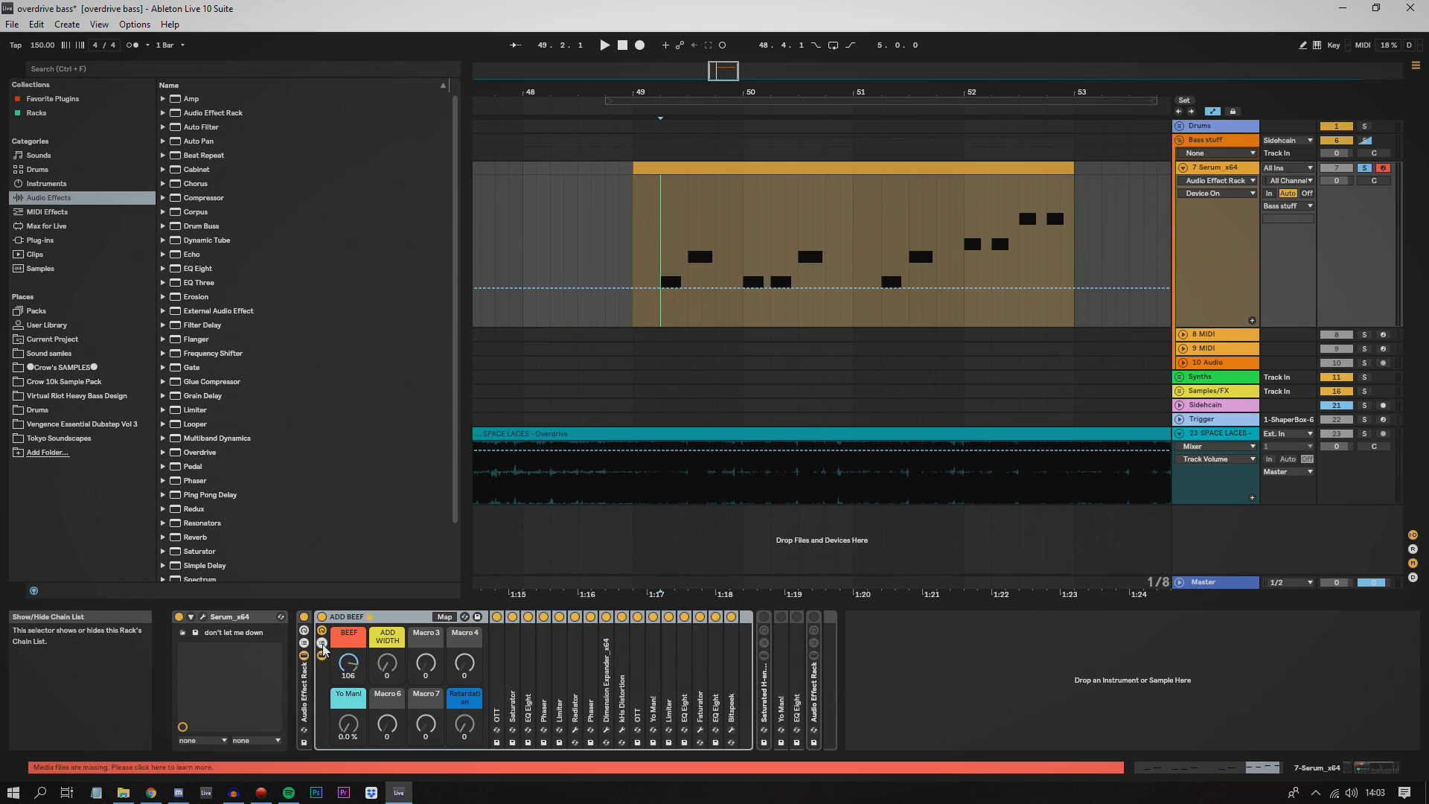
{"action": "left_click", "coordinate": [541, 679]}
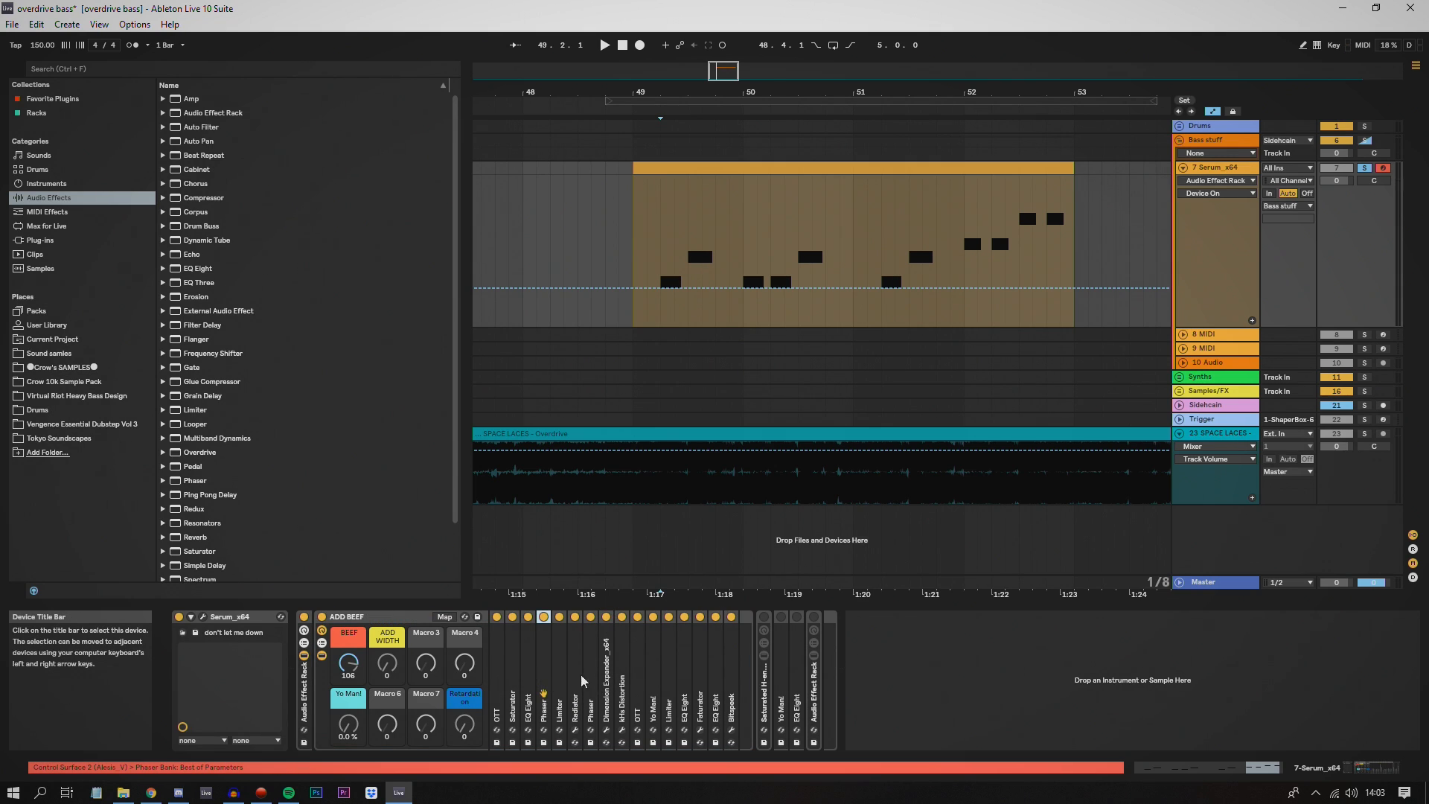
{"action": "left_click", "coordinate": [729, 679]}
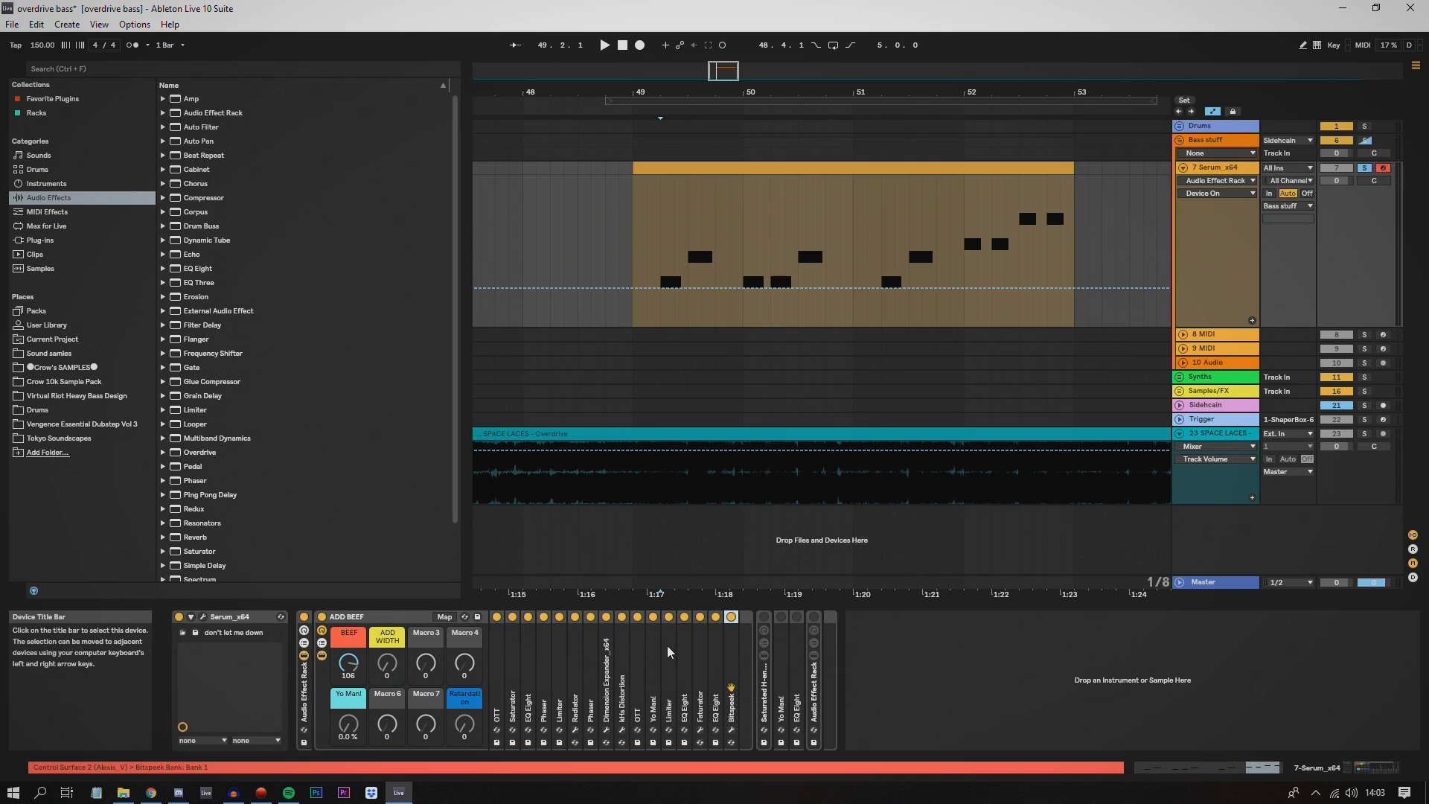
Step: Set the BEEF macro to 94 and audition the bass with the BEEF and ADD WIDTH macros
{"action": "left_click", "coordinate": [354, 657]}
{"action": "key", "text": "space"}
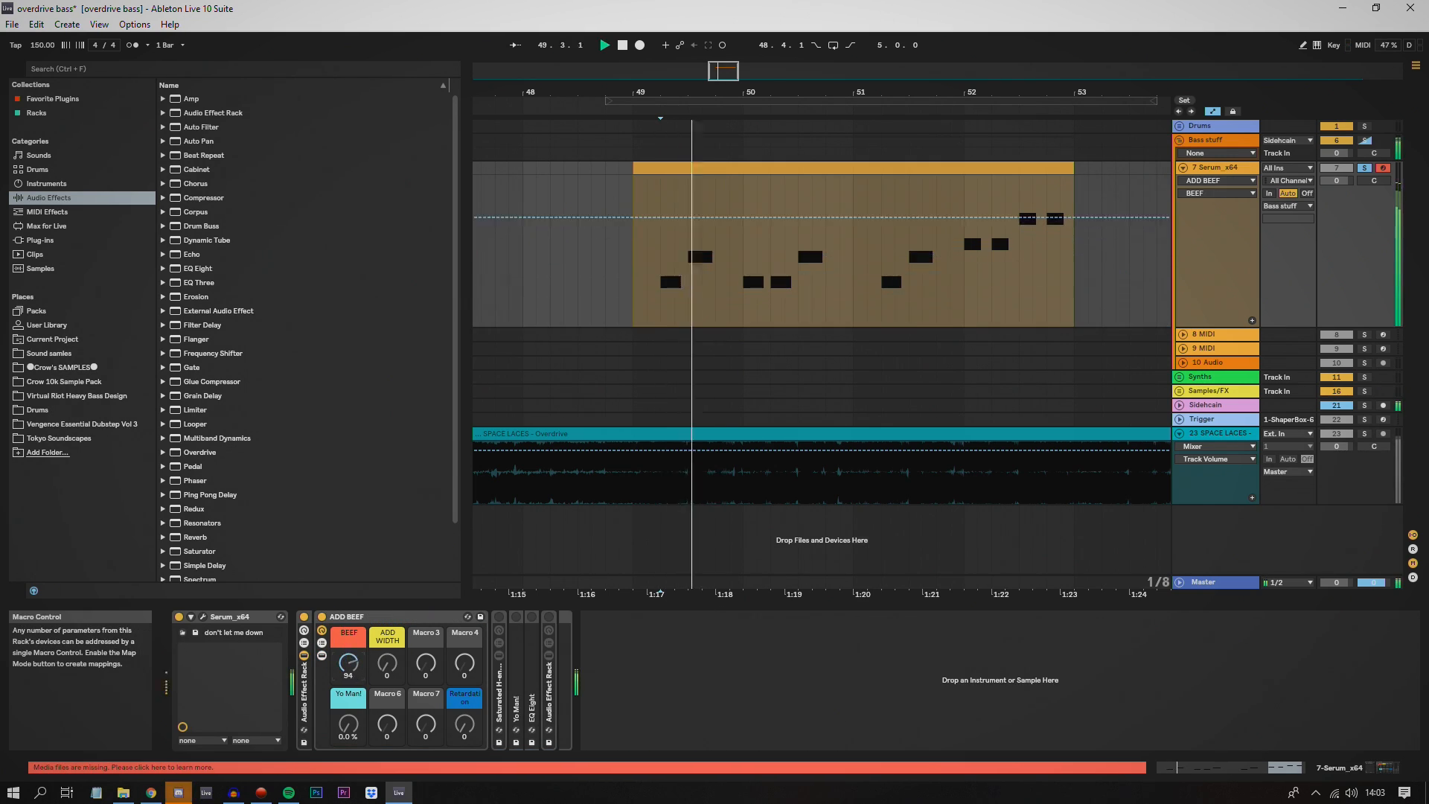
{"action": "key", "text": "space"}
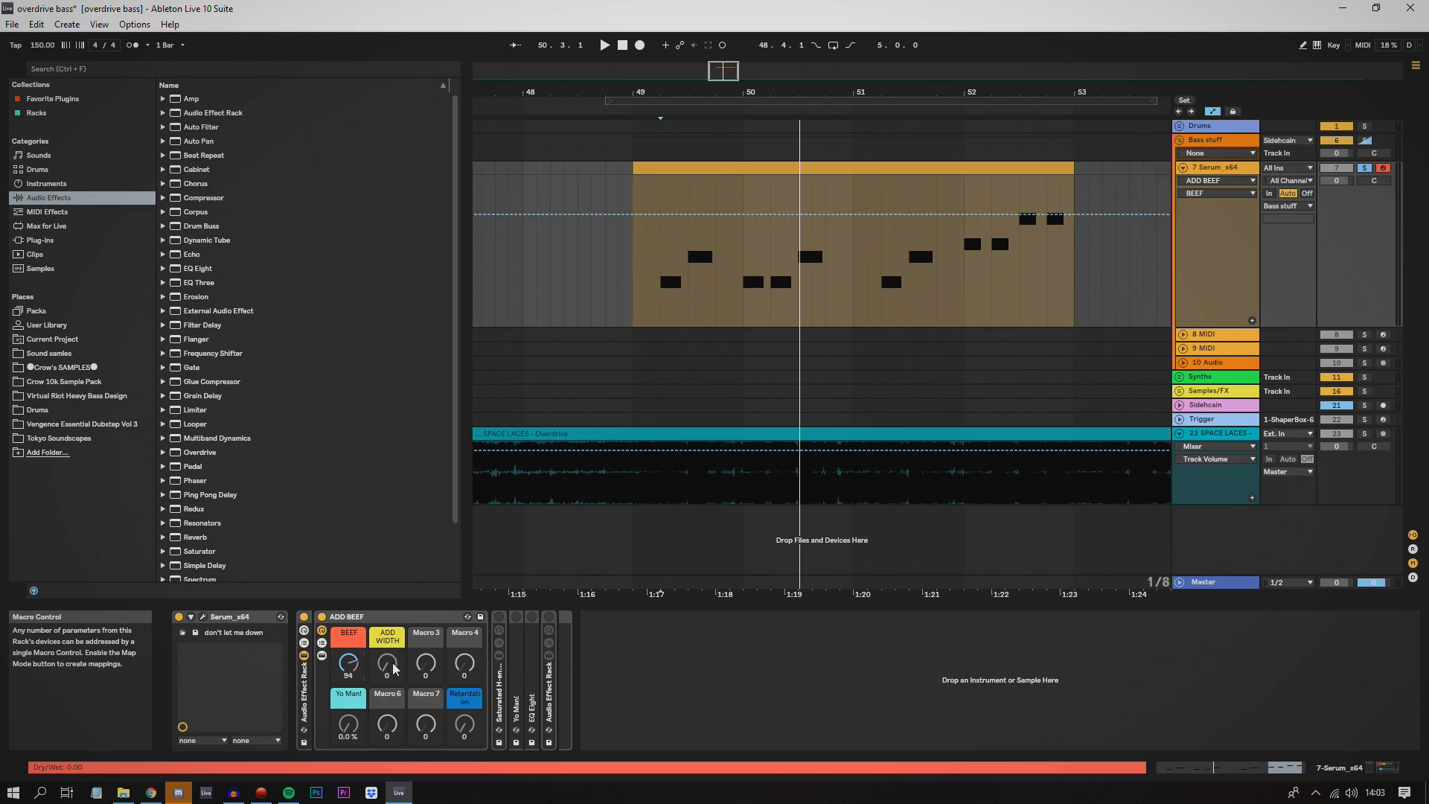
{"action": "left_click", "coordinate": [390, 663]}
{"action": "key", "text": "space"}
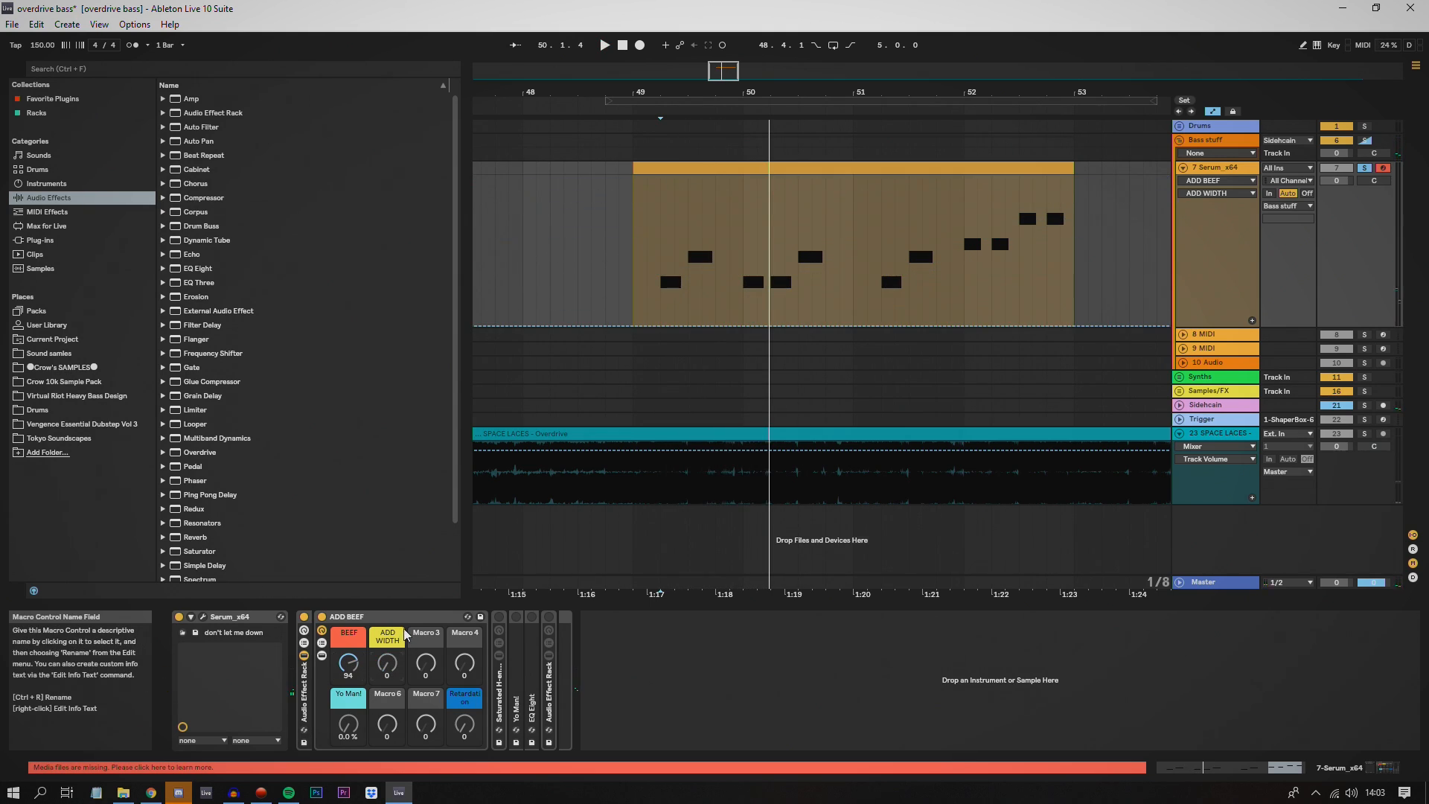
Step: Set the ADD BEEF rack's Yo Man! macro to 31 %
{"action": "left_click", "coordinate": [348, 724]}
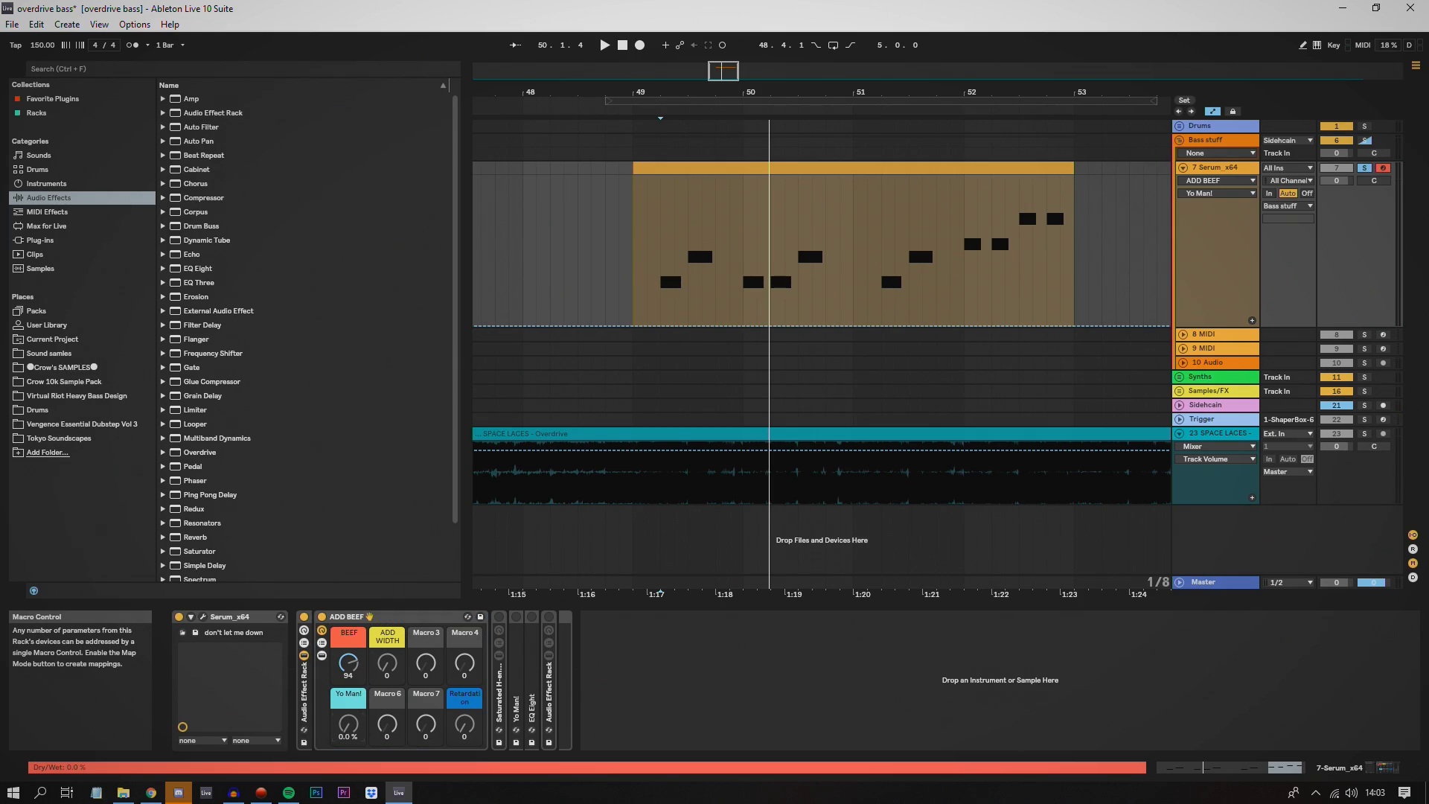
{"action": "left_click_drag", "start_coordinate": [348, 723], "coordinate": [348, 612]}
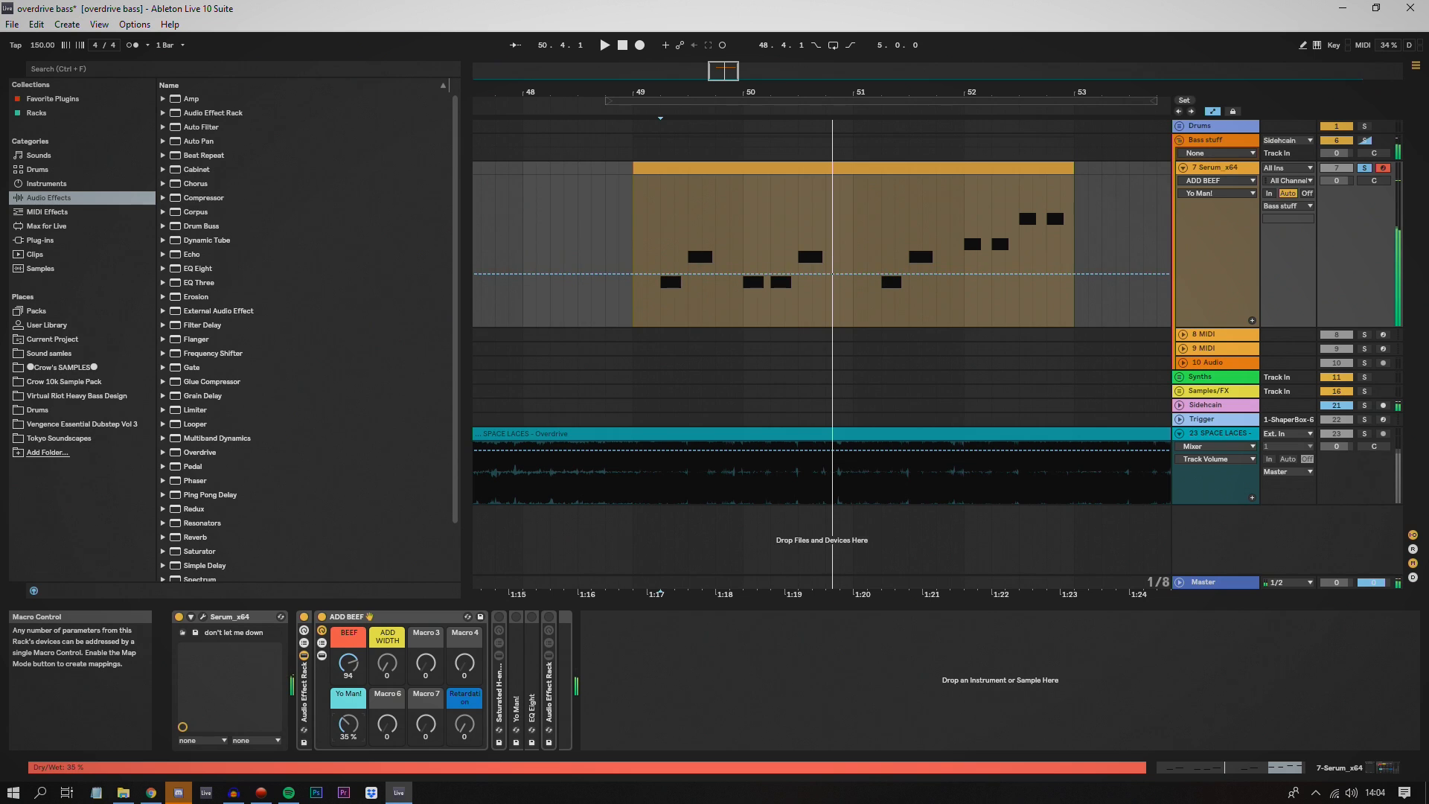
{"action": "left_click_drag", "start_coordinate": [349, 725], "coordinate": [348, 732]}
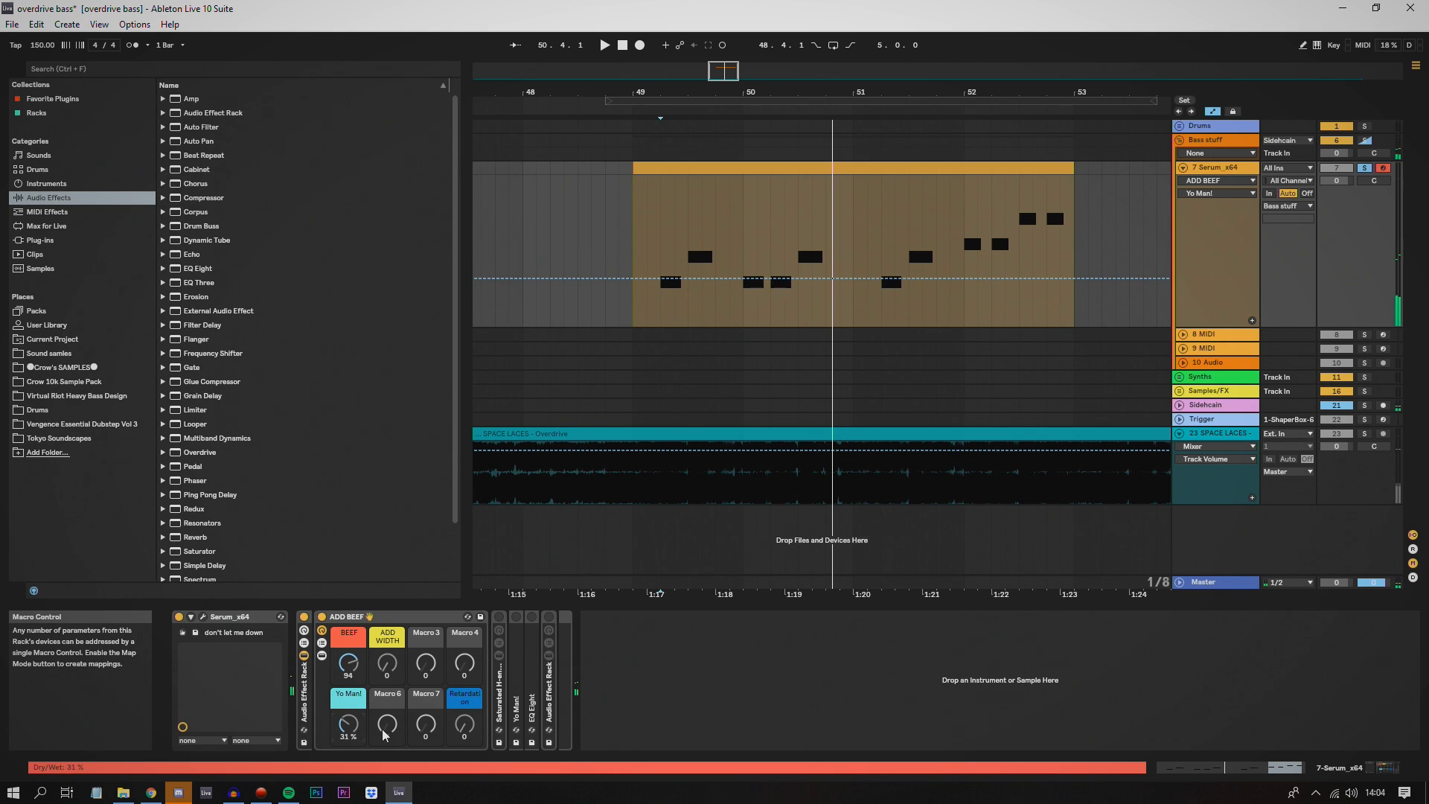
Step: Check the last macro of the ADD BEEF rack and audition the bass with the unfolded Yo Man! delay device
{"action": "left_click", "coordinate": [462, 738]}
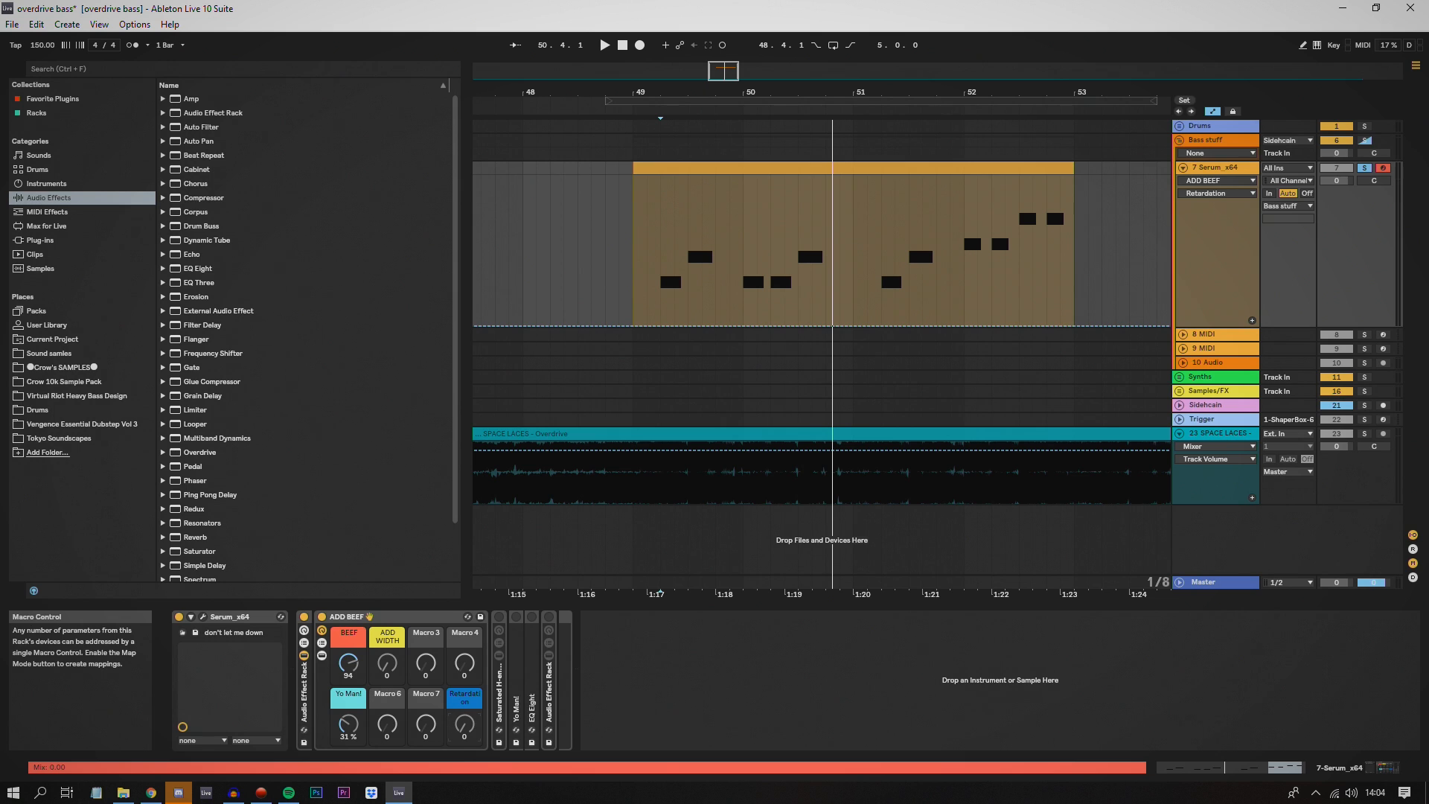
{"action": "key", "text": "space"}
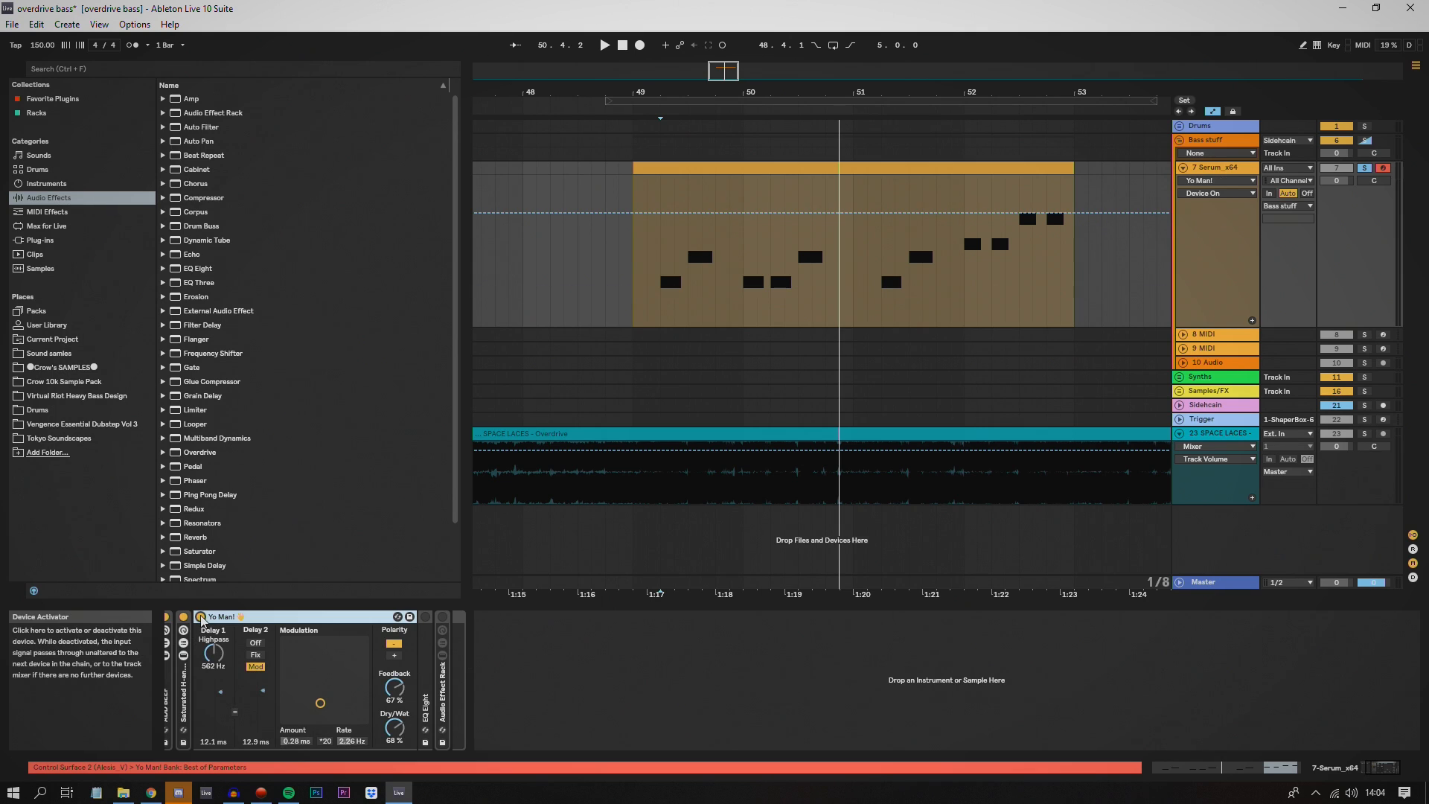
{"action": "left_click_drag", "start_coordinate": [1382, 772], "coordinate": [1367, 771]}
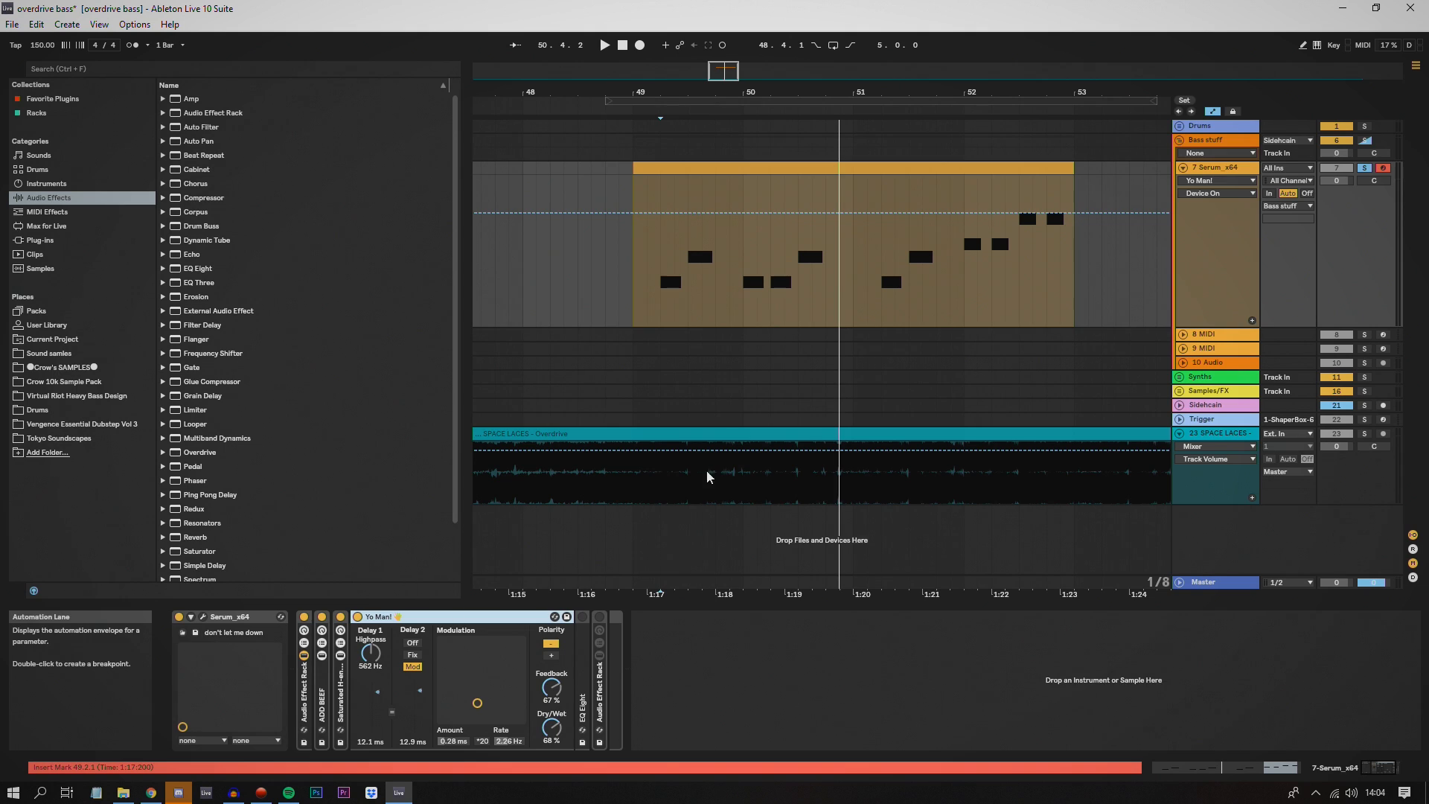
{"action": "key", "text": "space"}
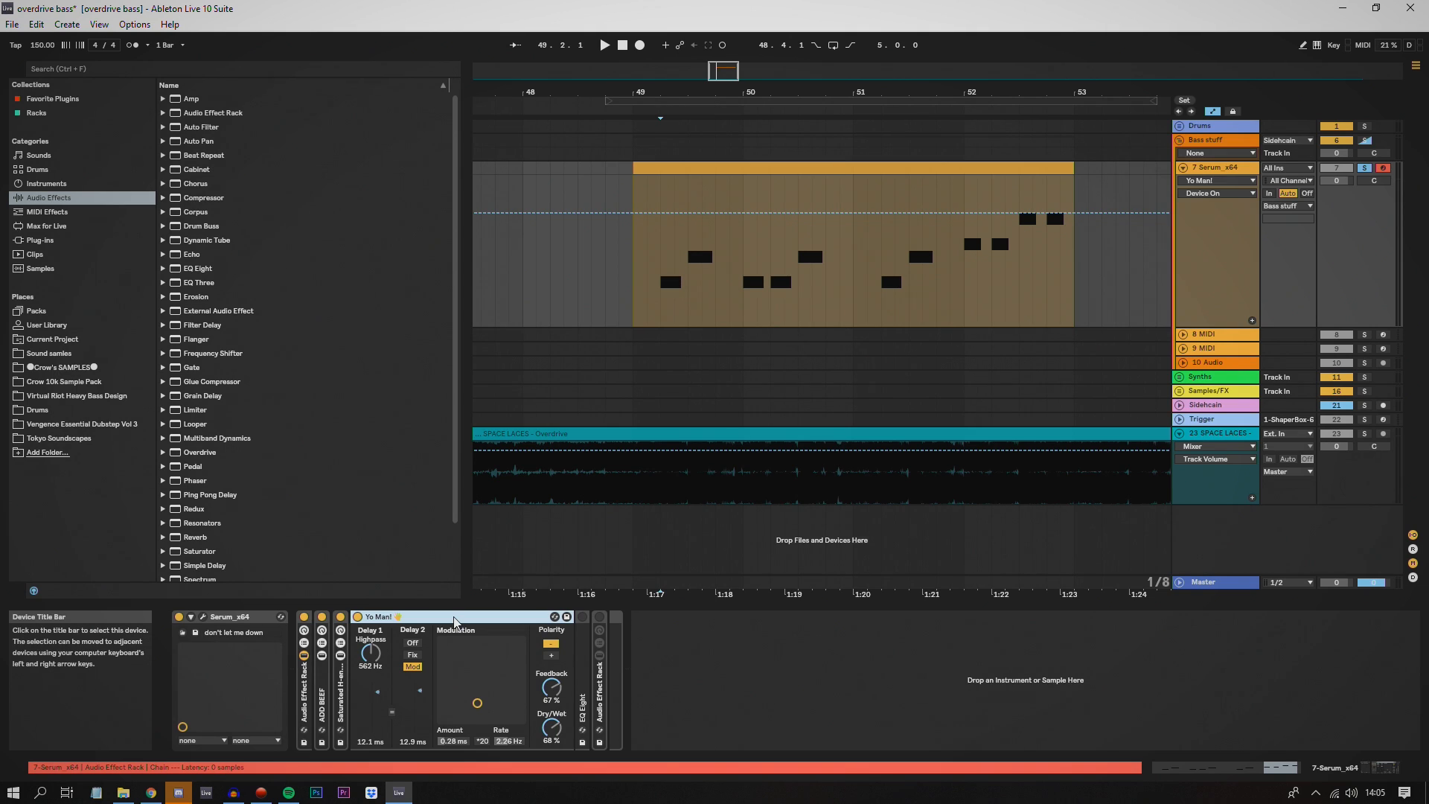
Step: Audition the bass, switch the Yo Man! delay off and on again, and fold the device
{"action": "key", "text": "space"}
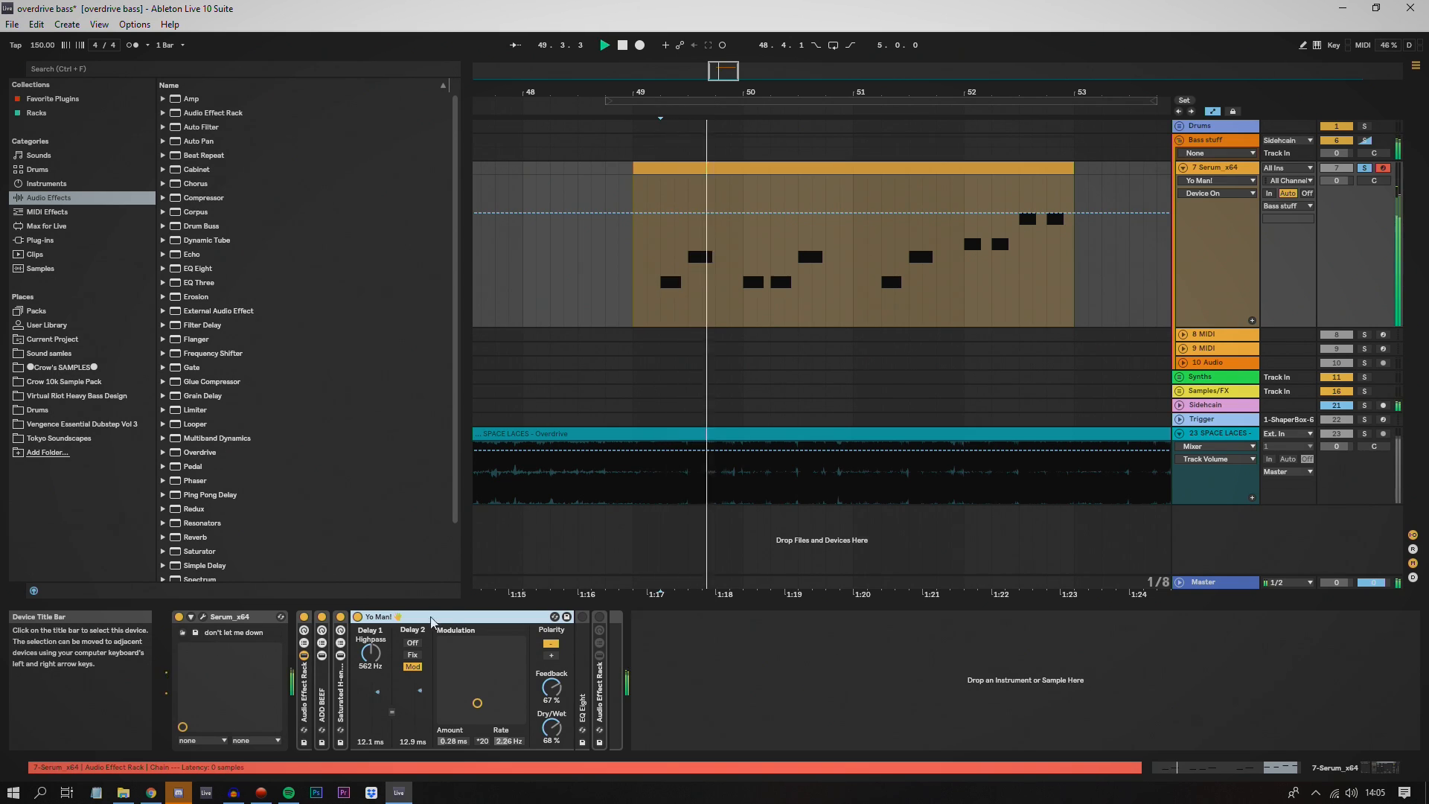
{"action": "left_click", "coordinate": [358, 617]}
{"action": "left_click", "coordinate": [358, 617]}
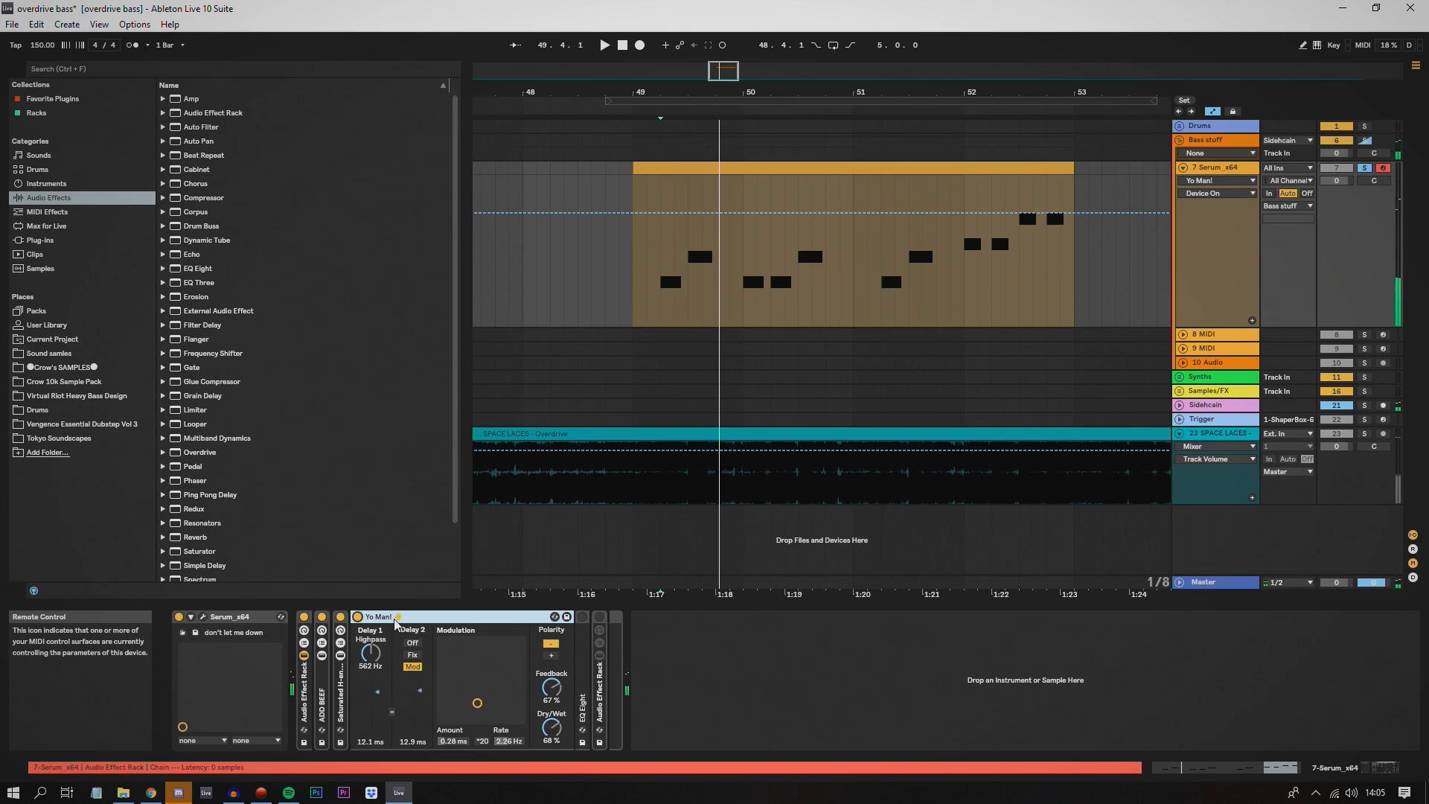
{"action": "double_click", "coordinate": [396, 624]}
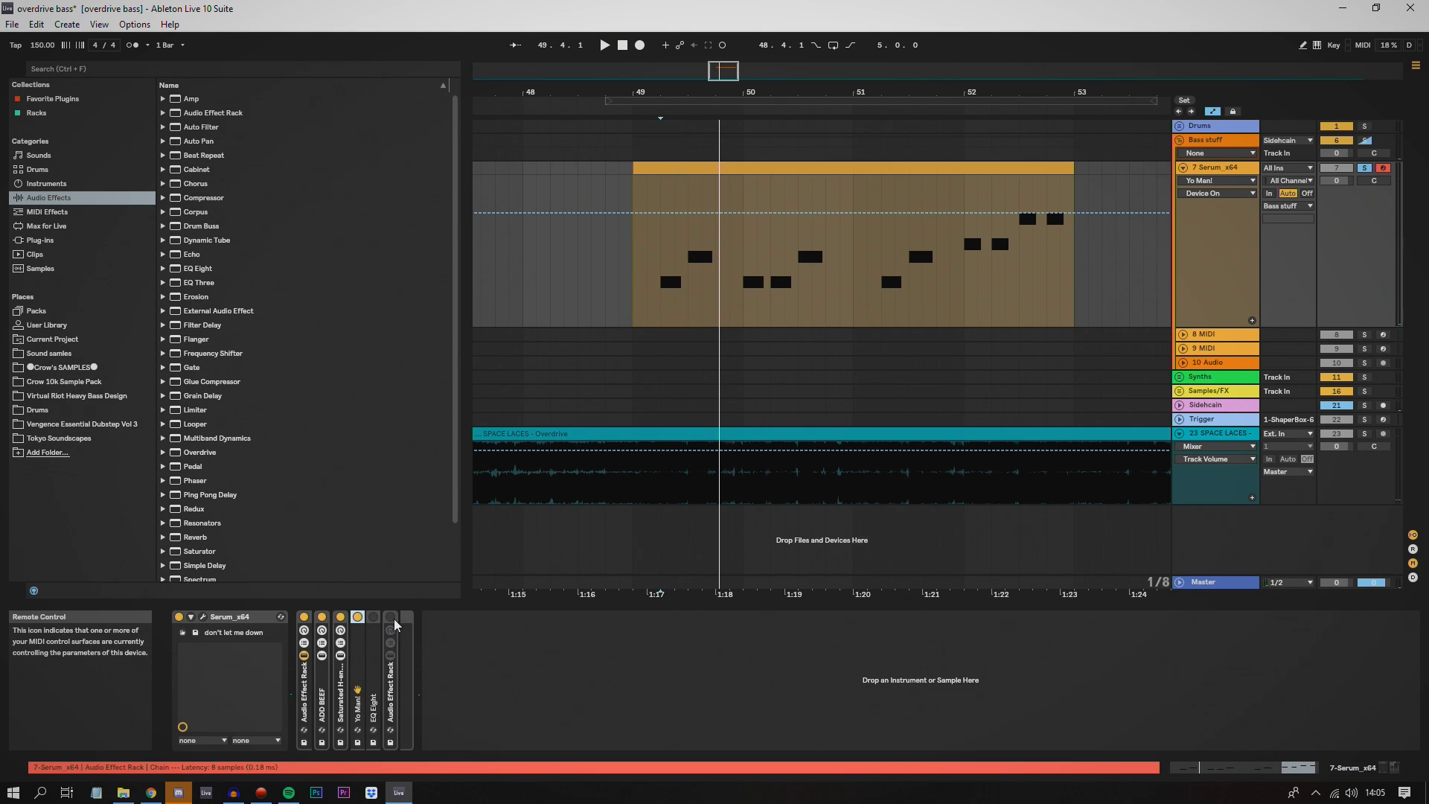
Step: Unfold and enable the EQ Eight, audition the bass while checking its filter bands, and fold the device again
{"action": "double_click", "coordinate": [375, 624]}
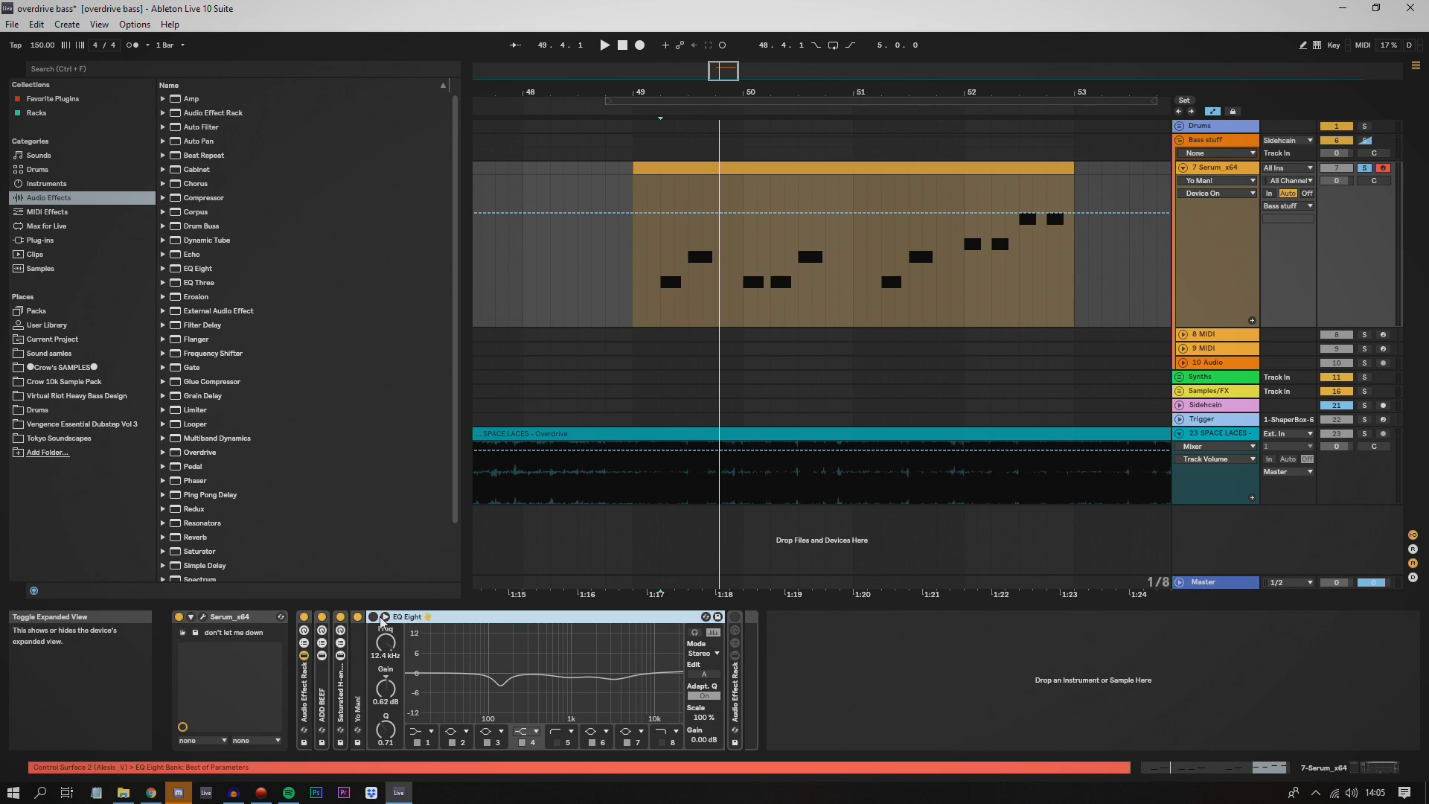
{"action": "key", "text": "space"}
{"action": "key", "text": "space"}
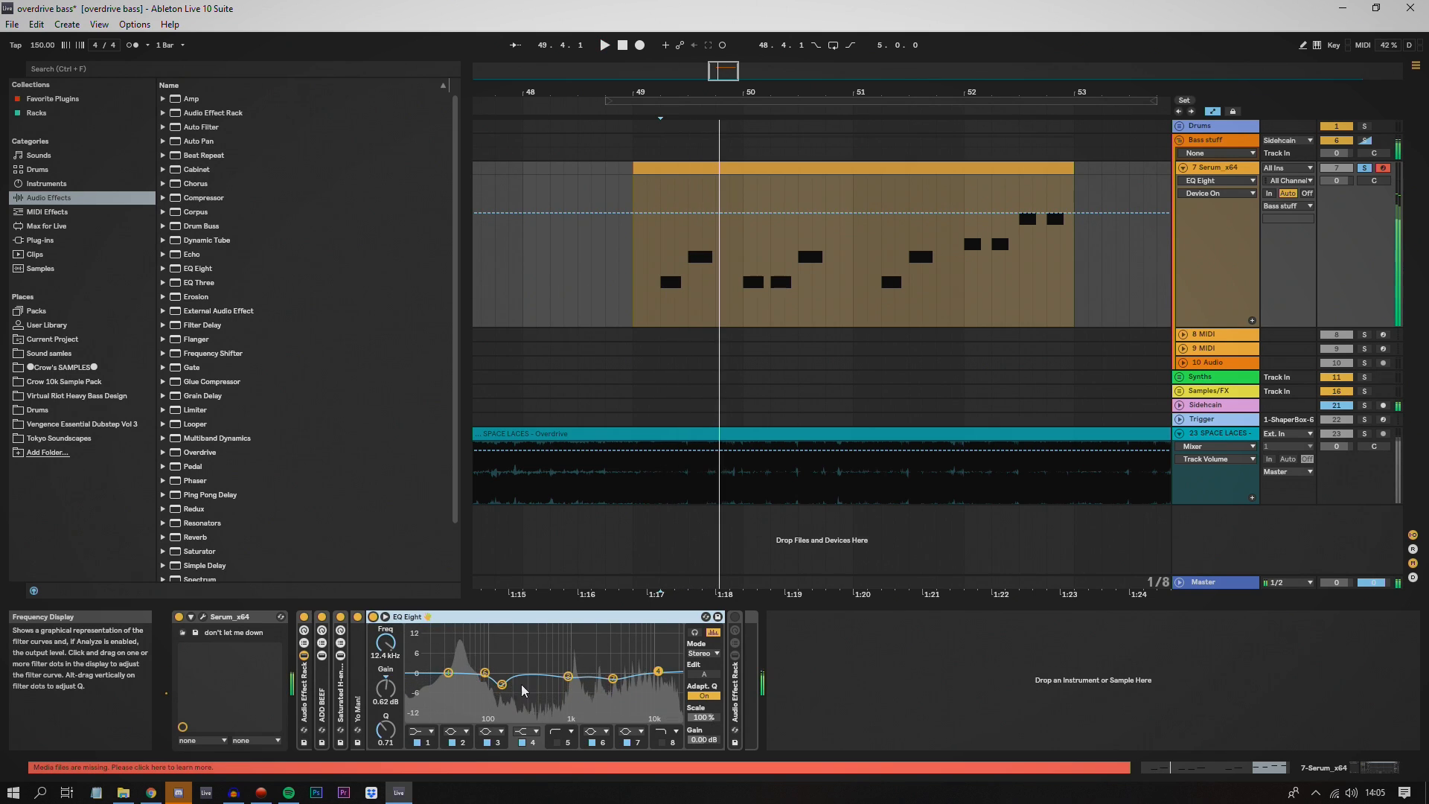
{"action": "left_click", "coordinate": [503, 684]}
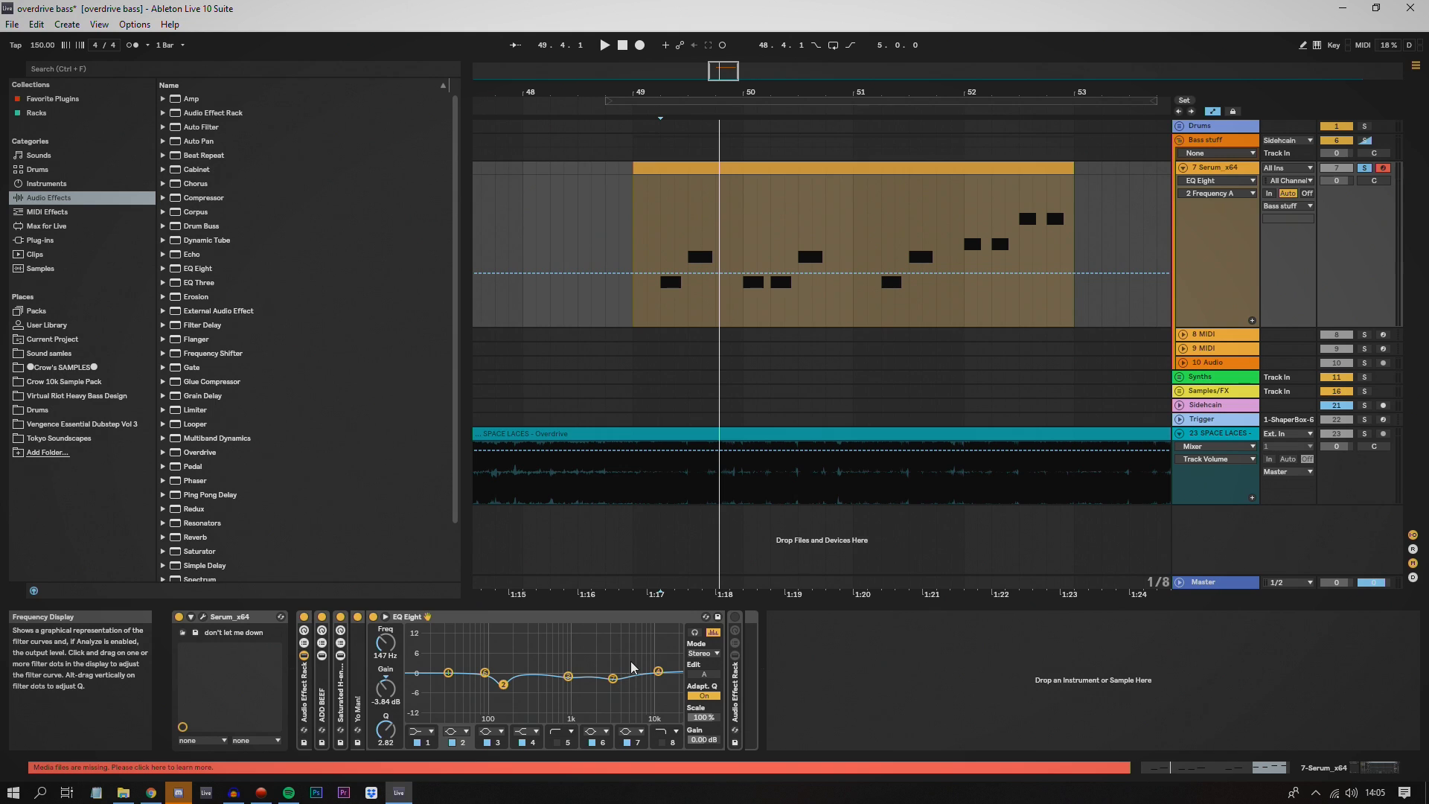
{"action": "left_click", "coordinate": [568, 676]}
{"action": "double_click", "coordinate": [579, 618]}
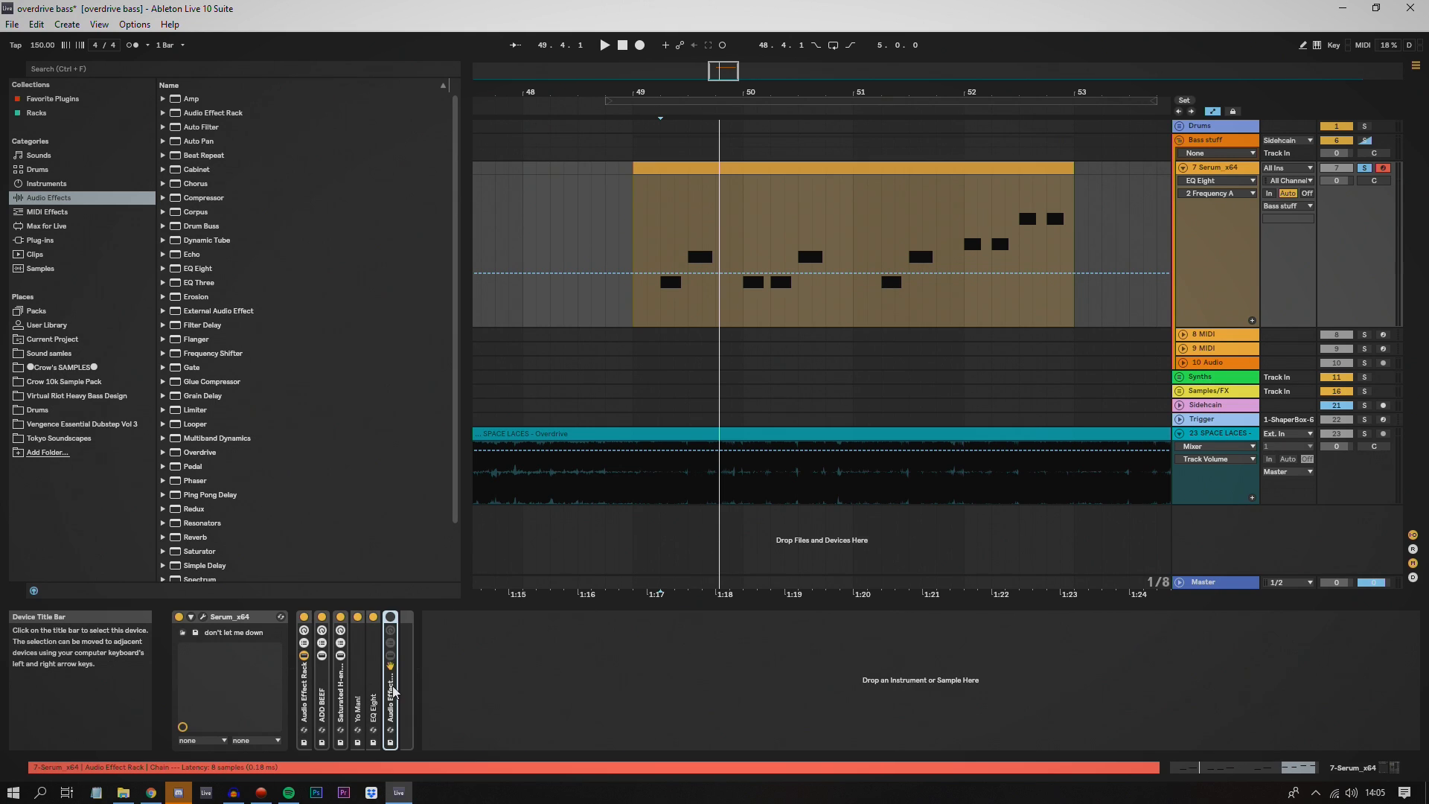
Step: Unfold and enable the last Audio Effect Rack and look through the devices of its two chains
{"action": "double_click", "coordinate": [392, 691]}
{"action": "left_click", "coordinate": [391, 617]}
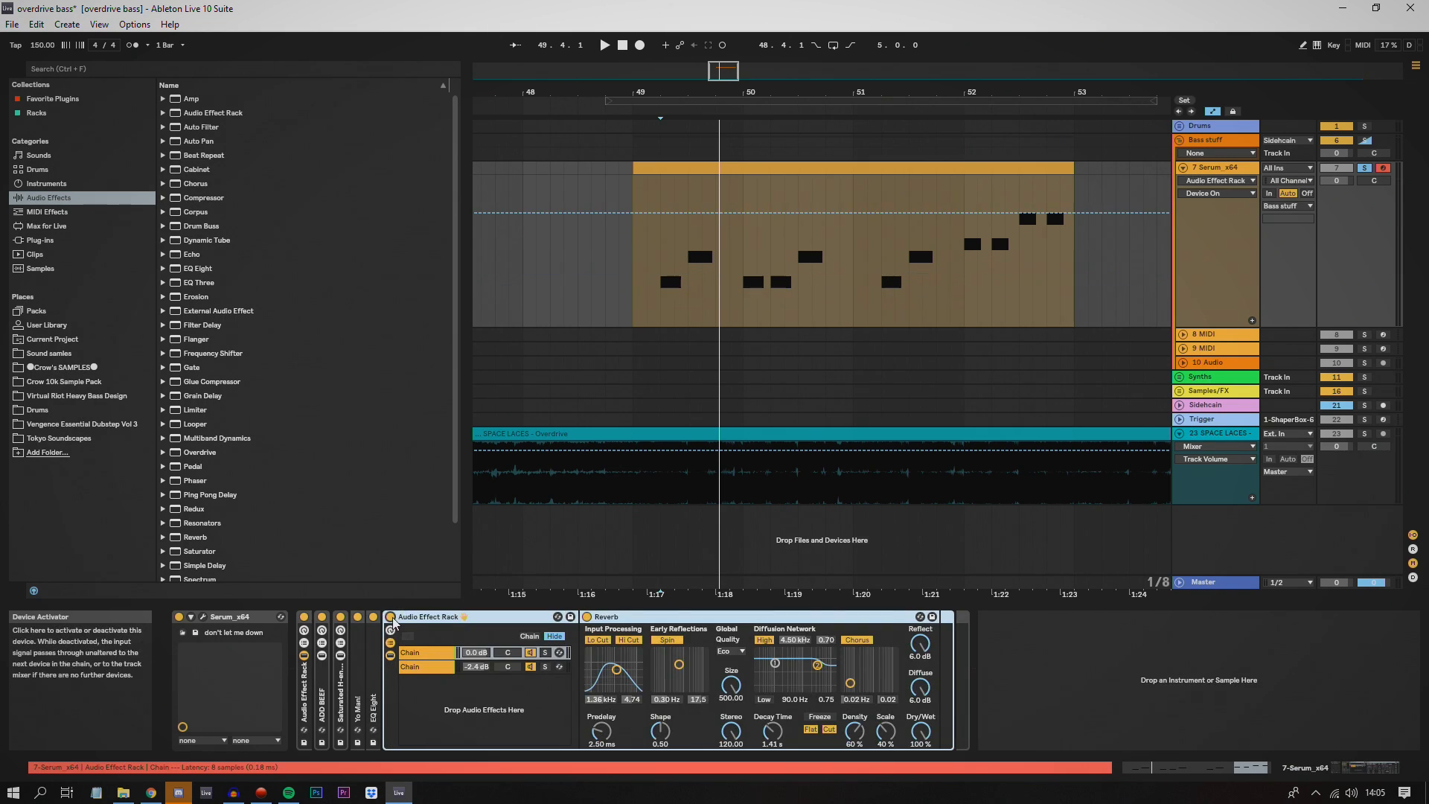
{"action": "left_click", "coordinate": [429, 655]}
{"action": "key", "text": "Down"}
{"action": "key", "text": "Up"}
{"action": "key", "text": "Down"}
{"action": "key", "text": "Up"}
{"action": "key", "text": "Down"}
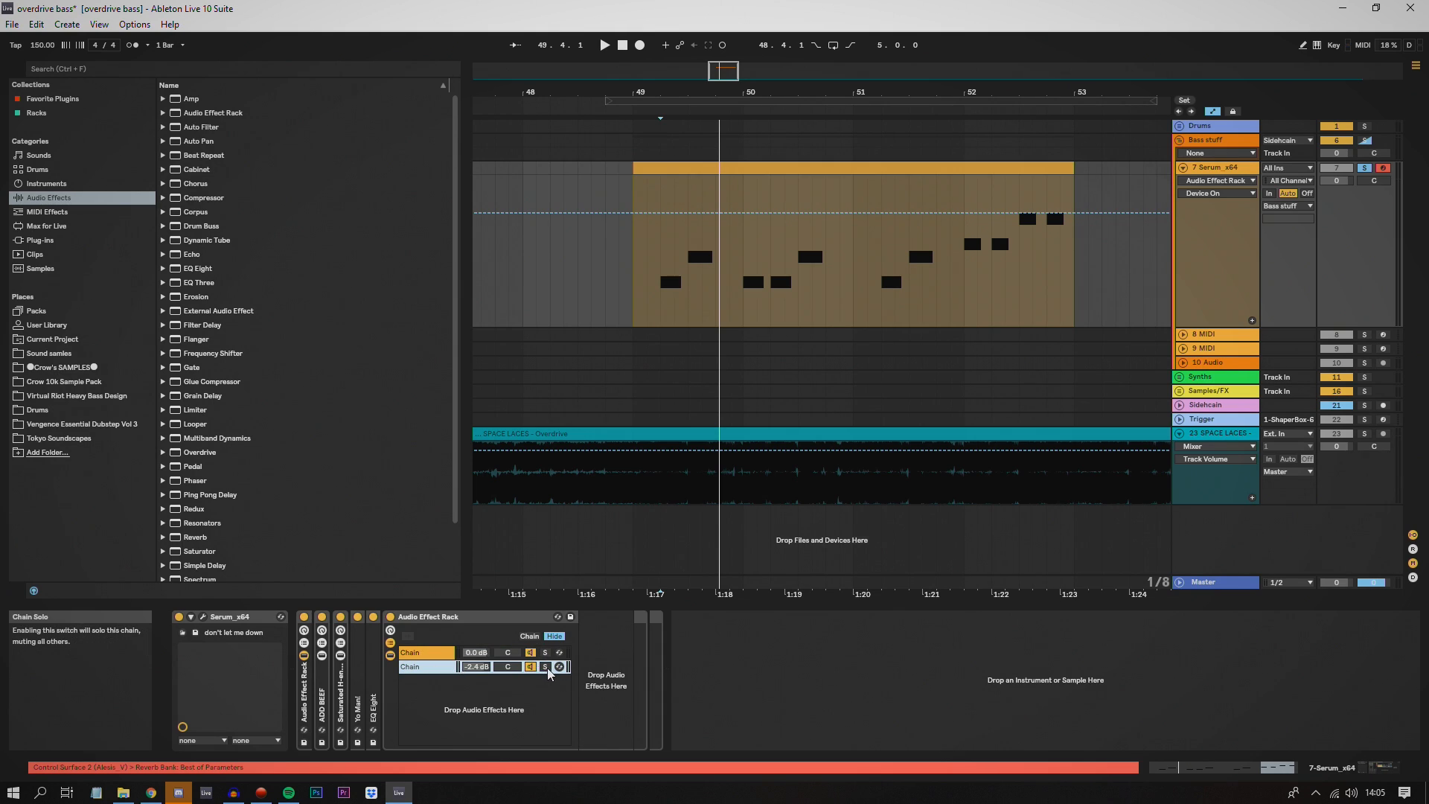
Step: Reset the second chain's volume to 0.0 dB and audition that chain soloed
{"action": "double_click", "coordinate": [475, 668]}
{"action": "key", "text": "space"}
{"action": "key", "text": "space"}
{"action": "left_click", "coordinate": [447, 655]}
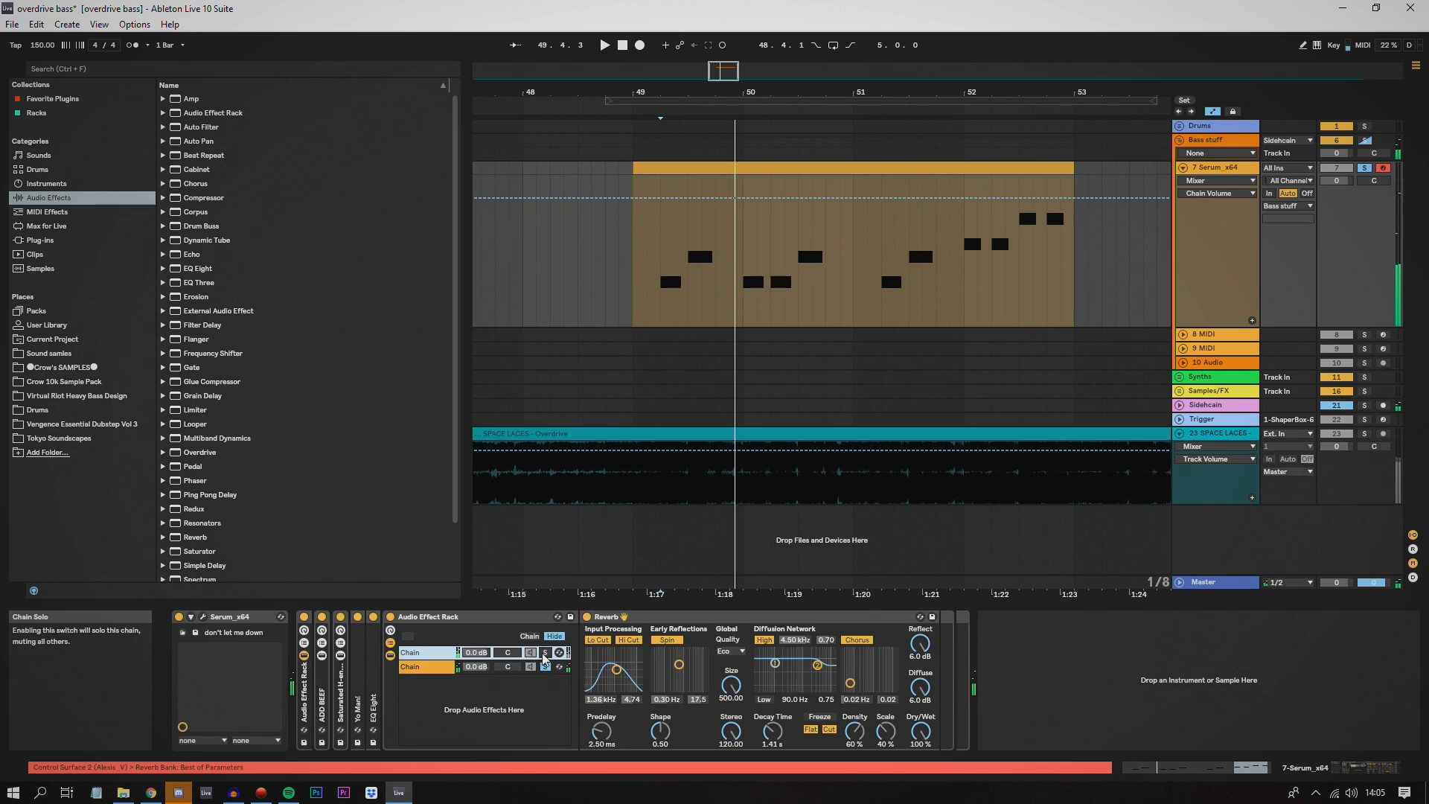
Step: Audition the reverb chain soloed with its Dry/Wet control selected, and compare it with both chains playing together
{"action": "left_click", "coordinate": [930, 731]}
{"action": "key", "text": "space"}
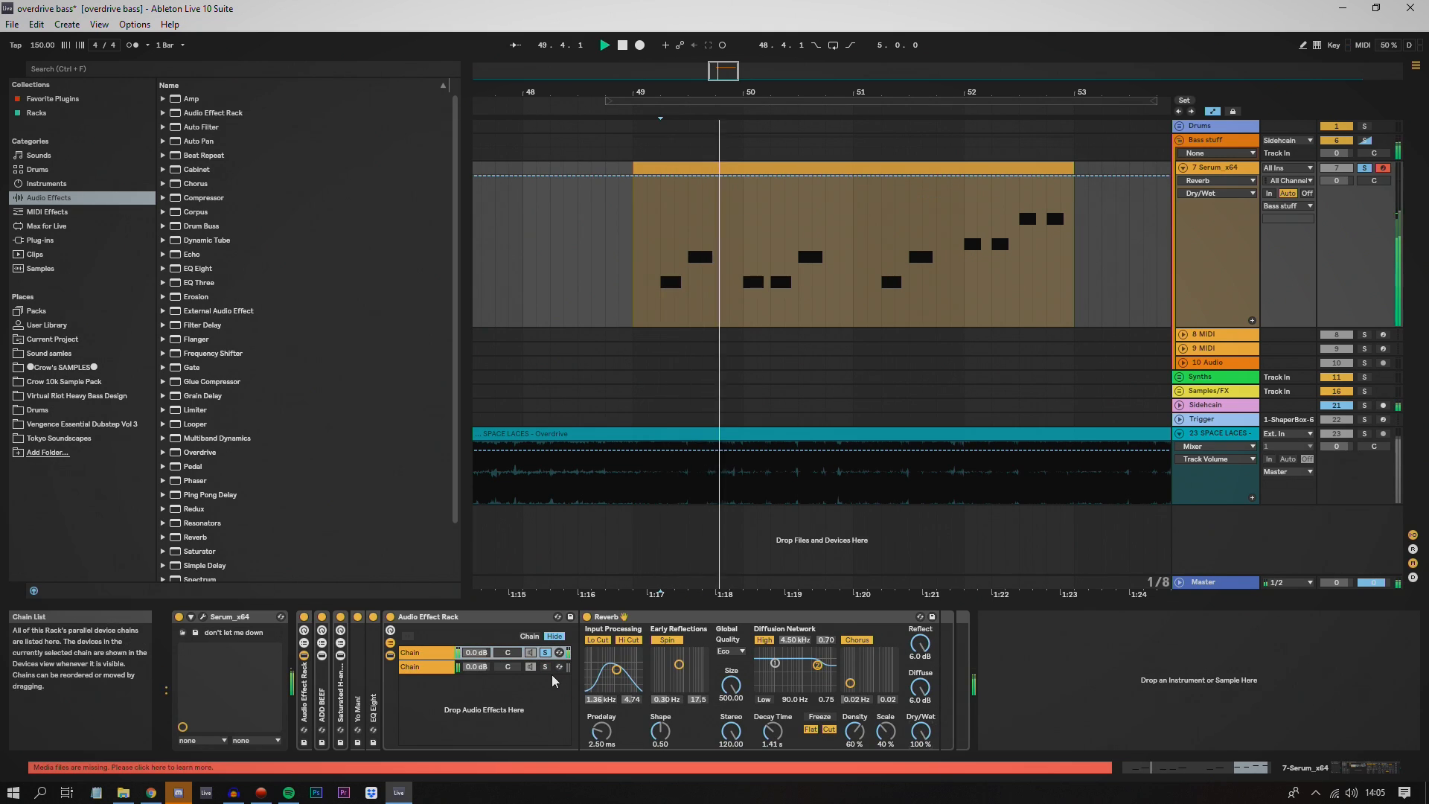
{"action": "key", "text": "space"}
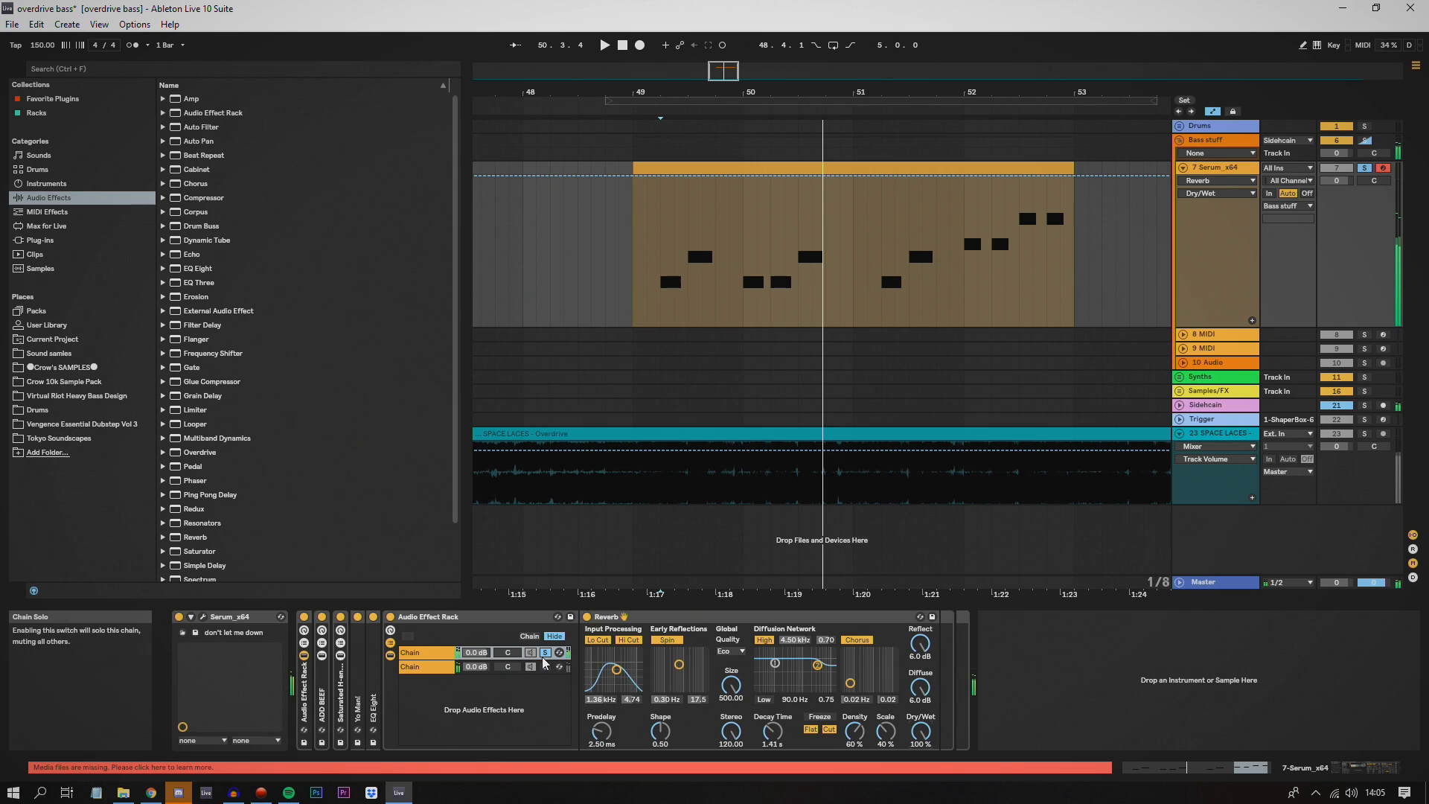
{"action": "left_click", "coordinate": [433, 667]}
{"action": "left_click", "coordinate": [433, 658]}
{"action": "key", "text": "space"}
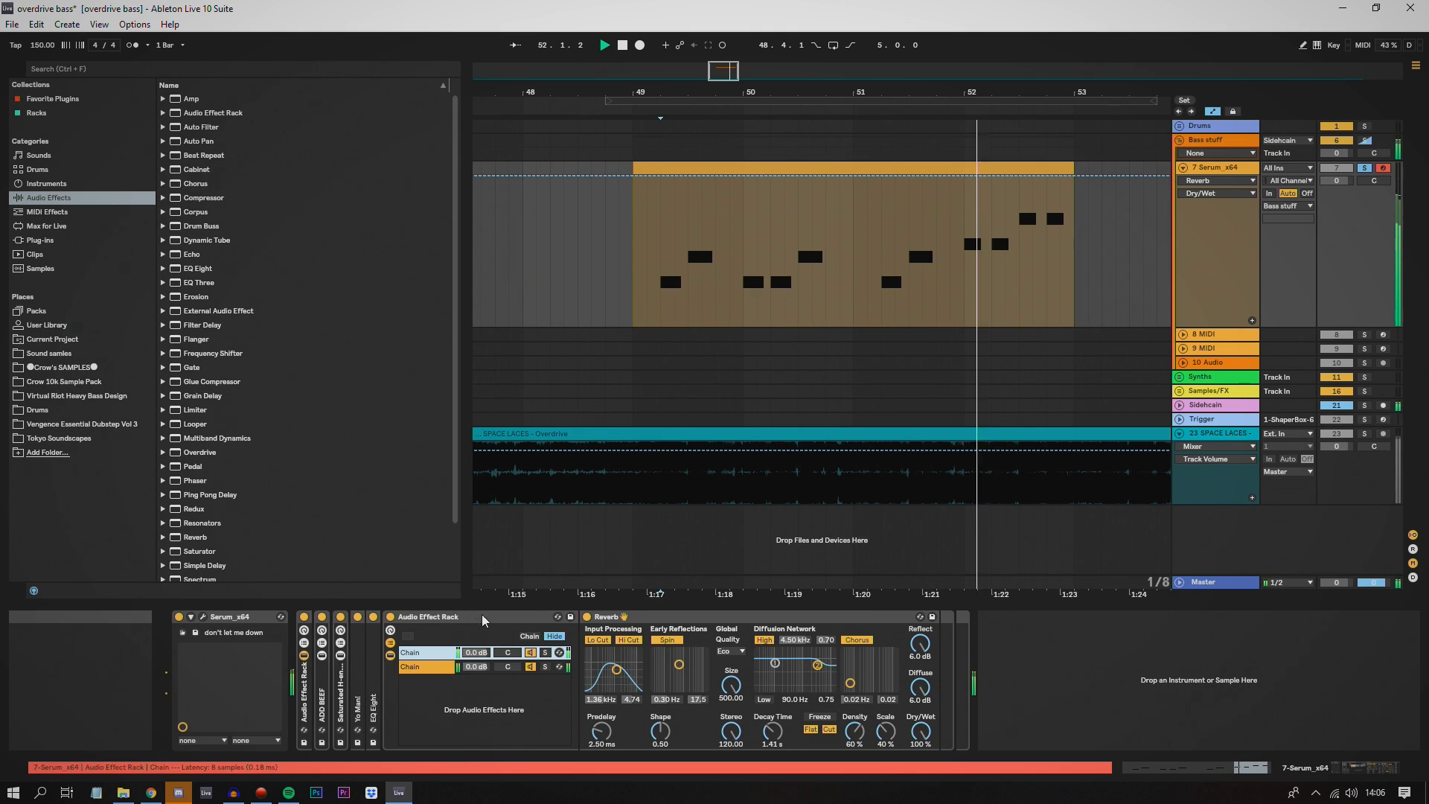
{"action": "key", "text": "space"}
Step: Set the playback start to 52.1.1 and audition the last bar of the bass clip
{"action": "left_click_drag", "start_coordinate": [965, 253], "coordinate": [1077, 280]}
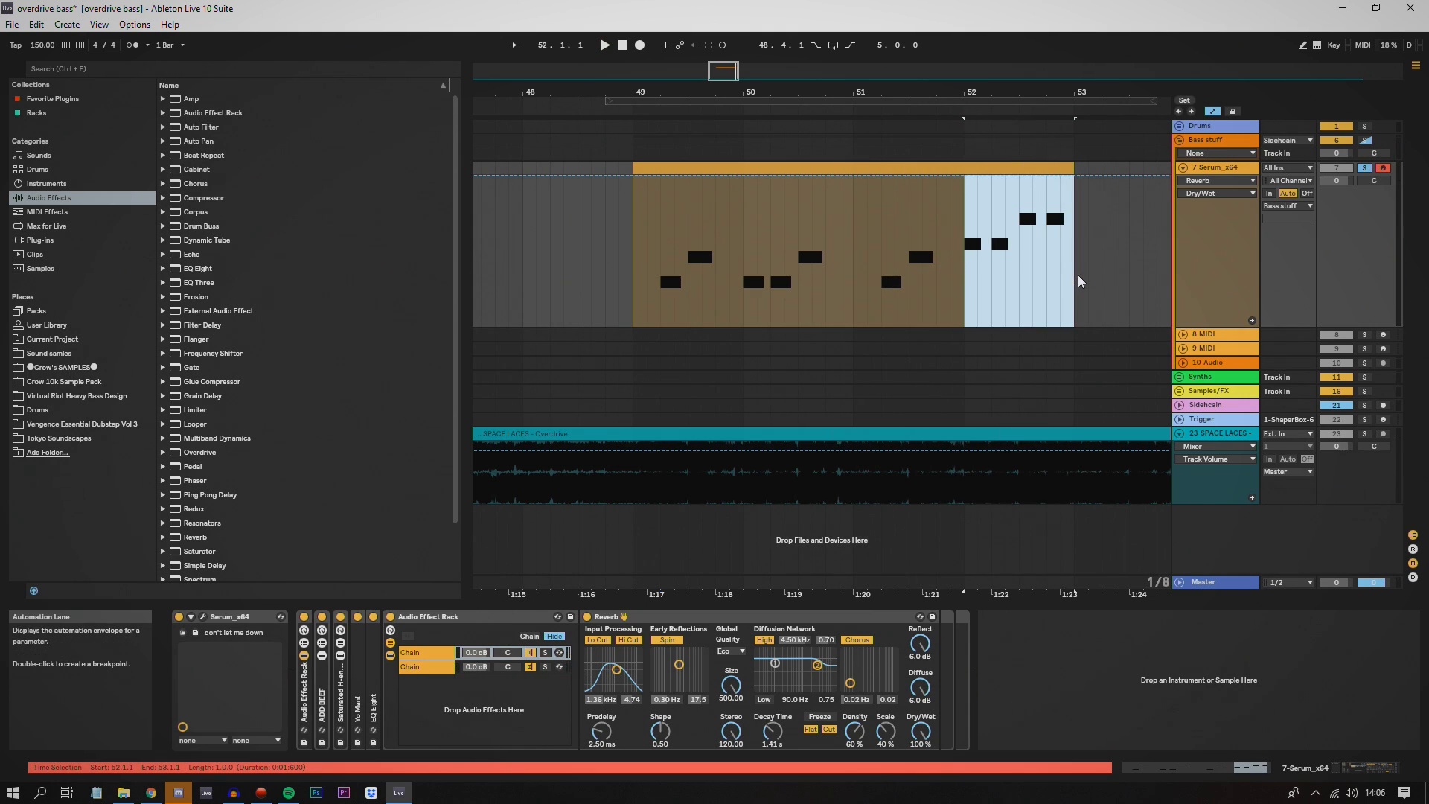
{"action": "left_click", "coordinate": [1077, 281]}
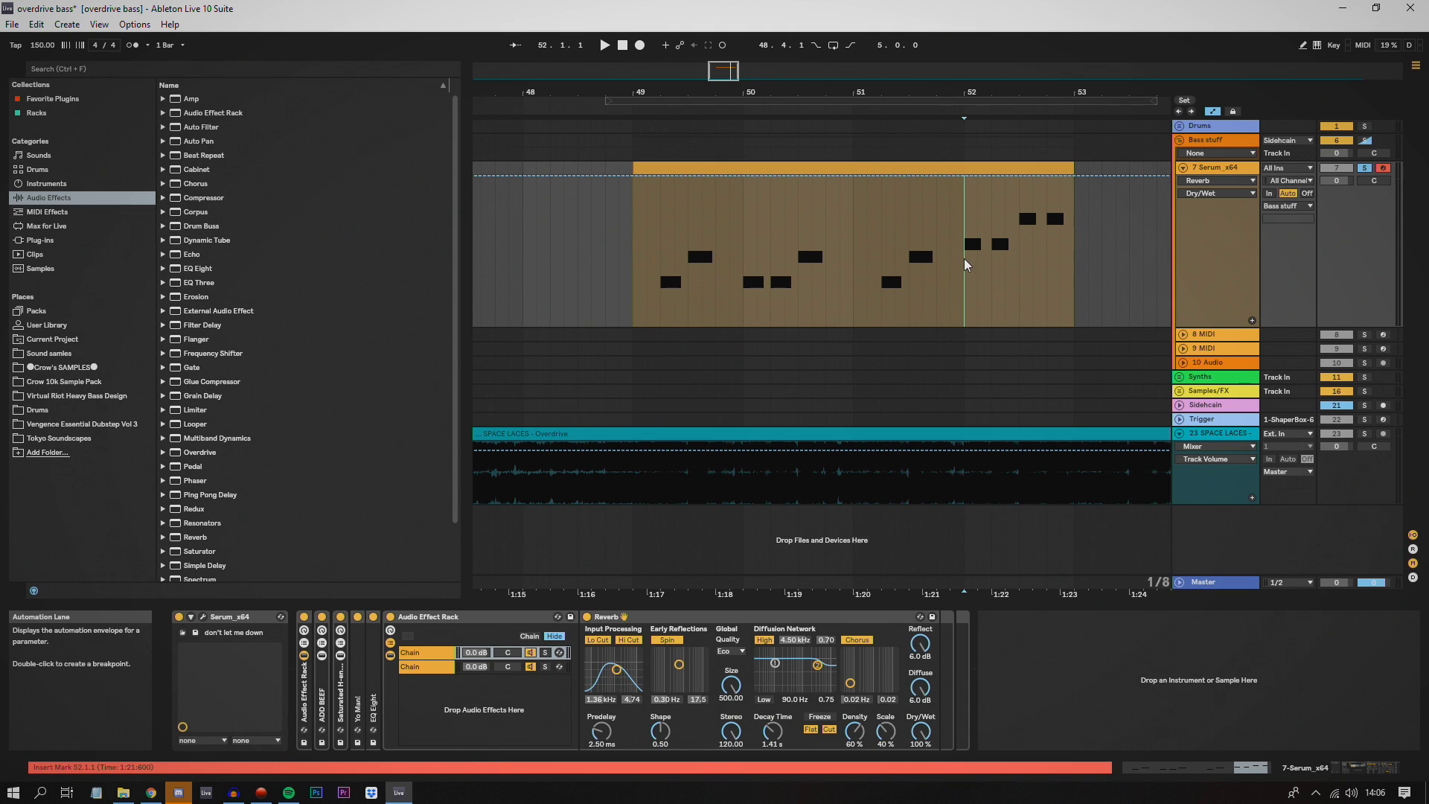
{"action": "key", "text": "space"}
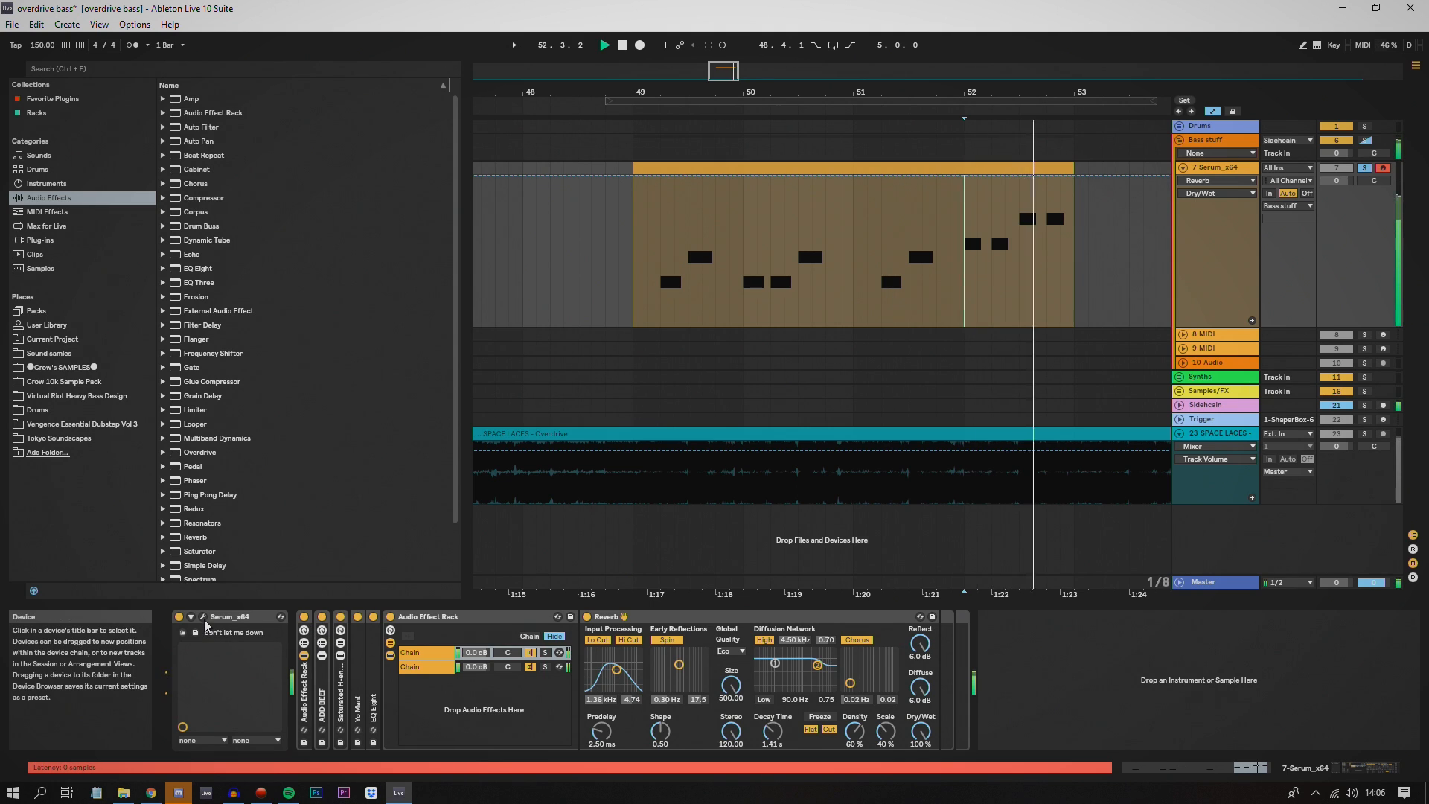
{"action": "key", "text": "space"}
Step: Show the Serum window to examine the octave macro and the oscillators' pitch settings, and hide the window again
{"action": "left_click", "coordinate": [204, 620]}
{"action": "left_click_drag", "start_coordinate": [672, 618], "coordinate": [707, 99]}
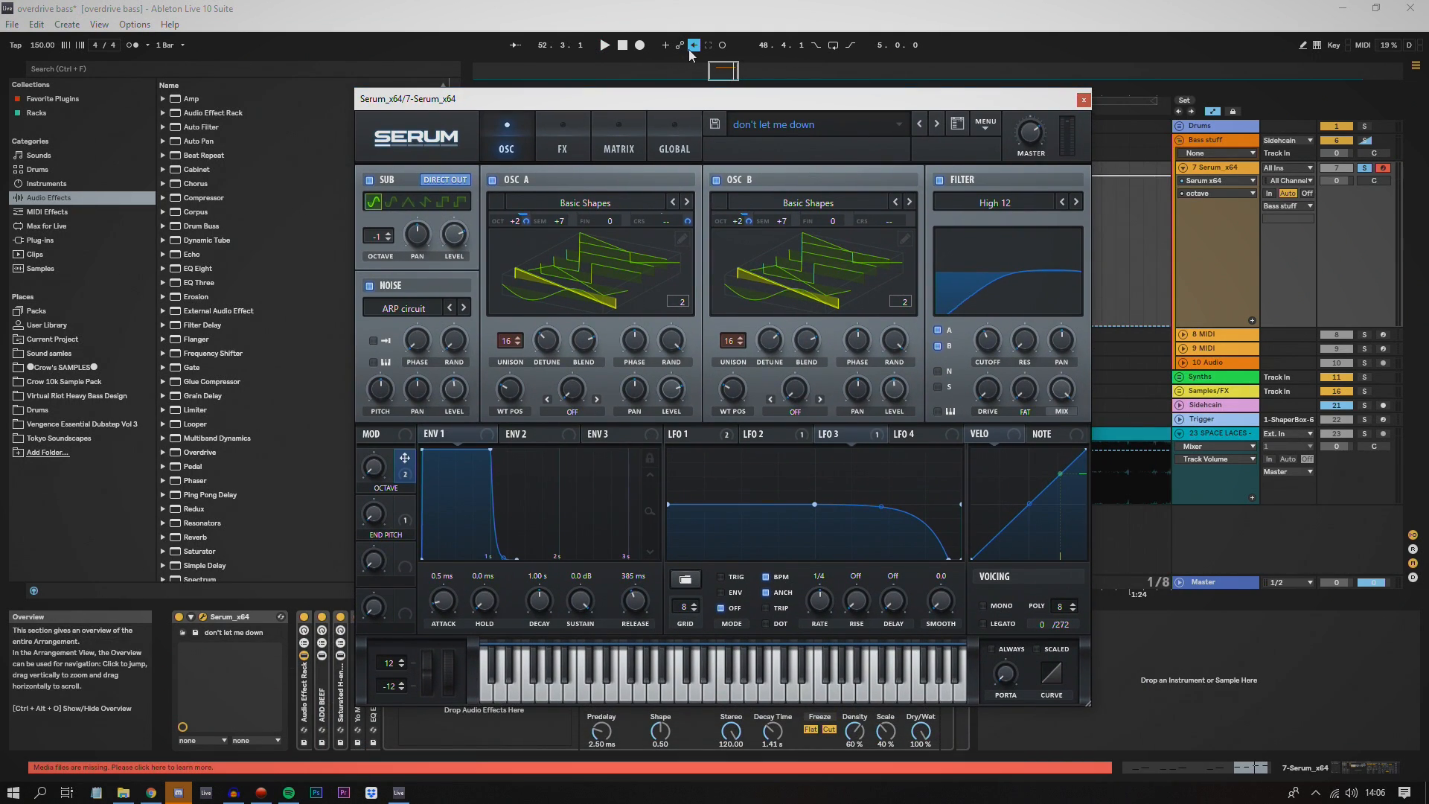
{"action": "left_click", "coordinate": [405, 465]}
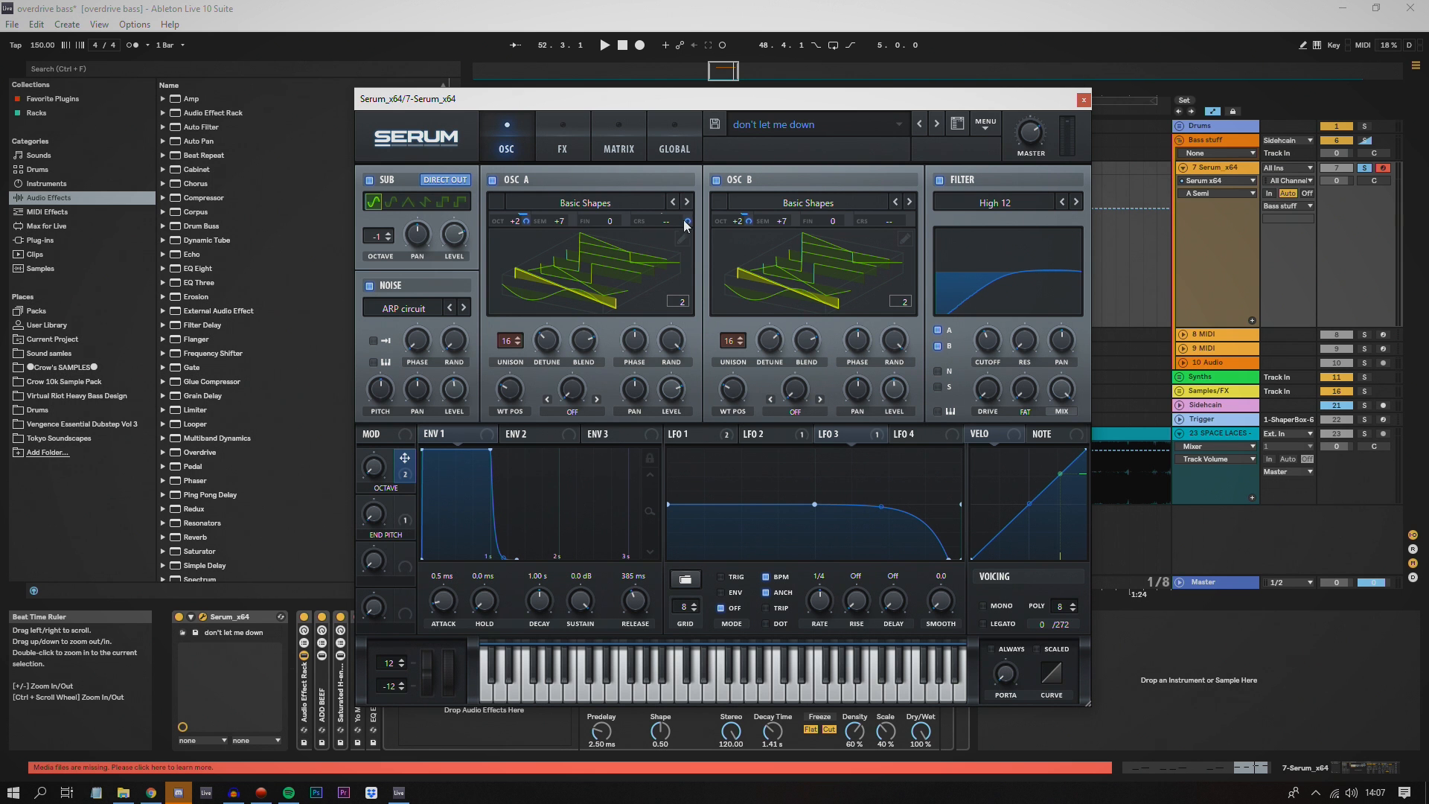
{"action": "mouse_move", "coordinate": [711, 104]}
{"action": "left_mouse_down"}
{"action": "mouse_move", "coordinate": [707, 149]}
{"action": "mouse_move", "coordinate": [781, 245]}
{"action": "mouse_move", "coordinate": [696, 779]}
{"action": "mouse_move", "coordinate": [737, 112]}
{"action": "mouse_move", "coordinate": [723, 106]}
{"action": "left_mouse_up"}
{"action": "key", "text": "ctrl+alt+p"}
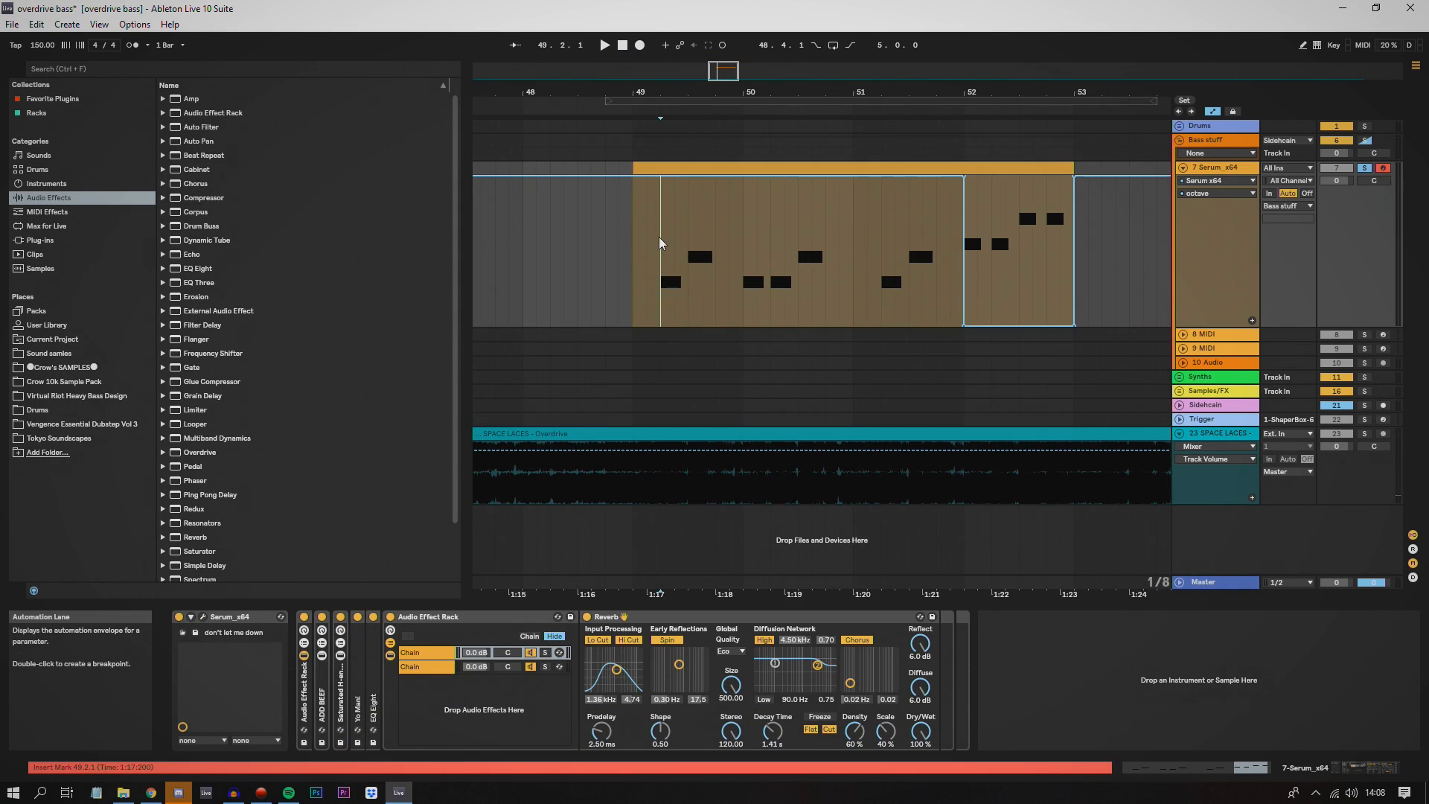
Step: Set the playback start to 49.1.1 at the beginning of the bass clip
{"action": "left_click", "coordinate": [551, 244]}
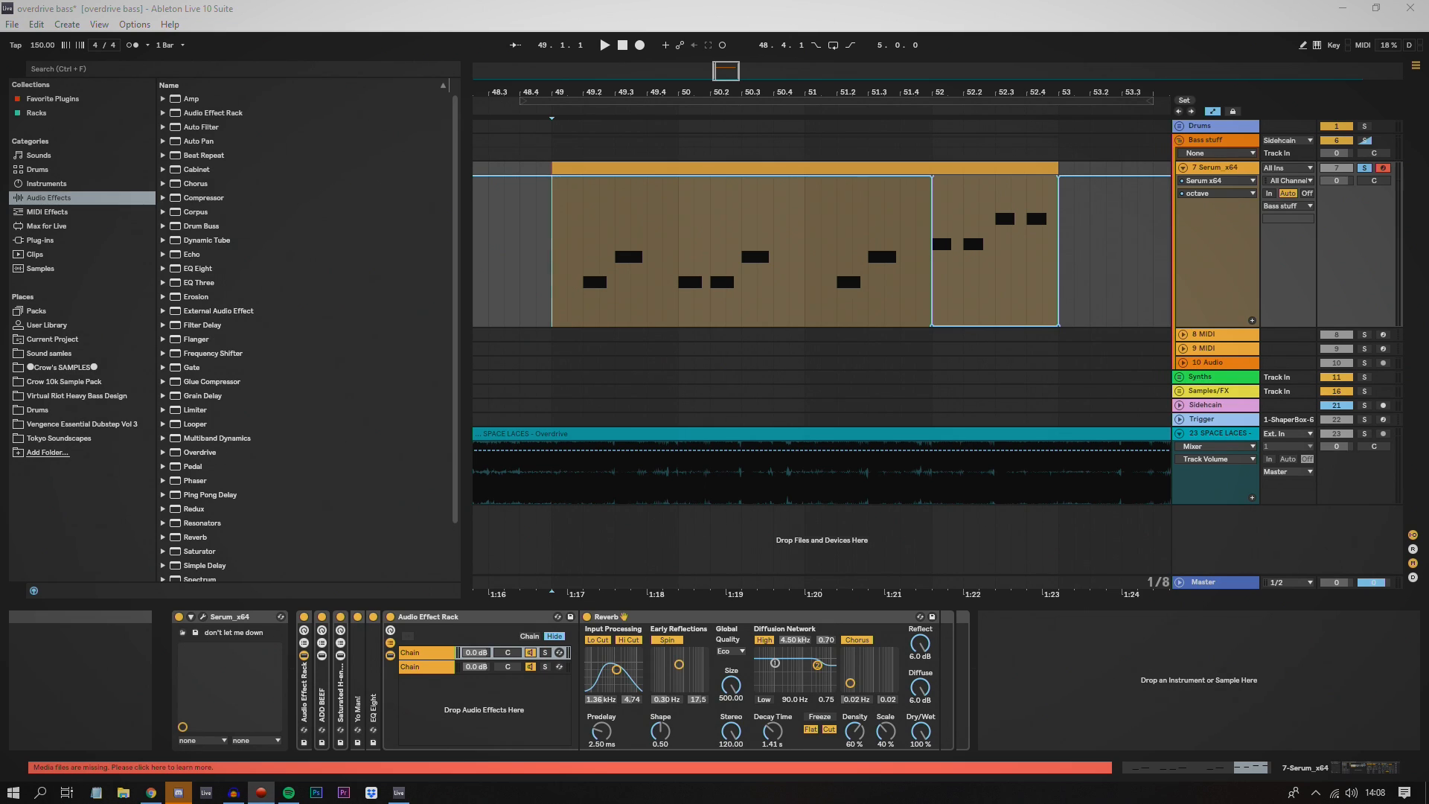
{"action": "left_click", "coordinate": [585, 254]}
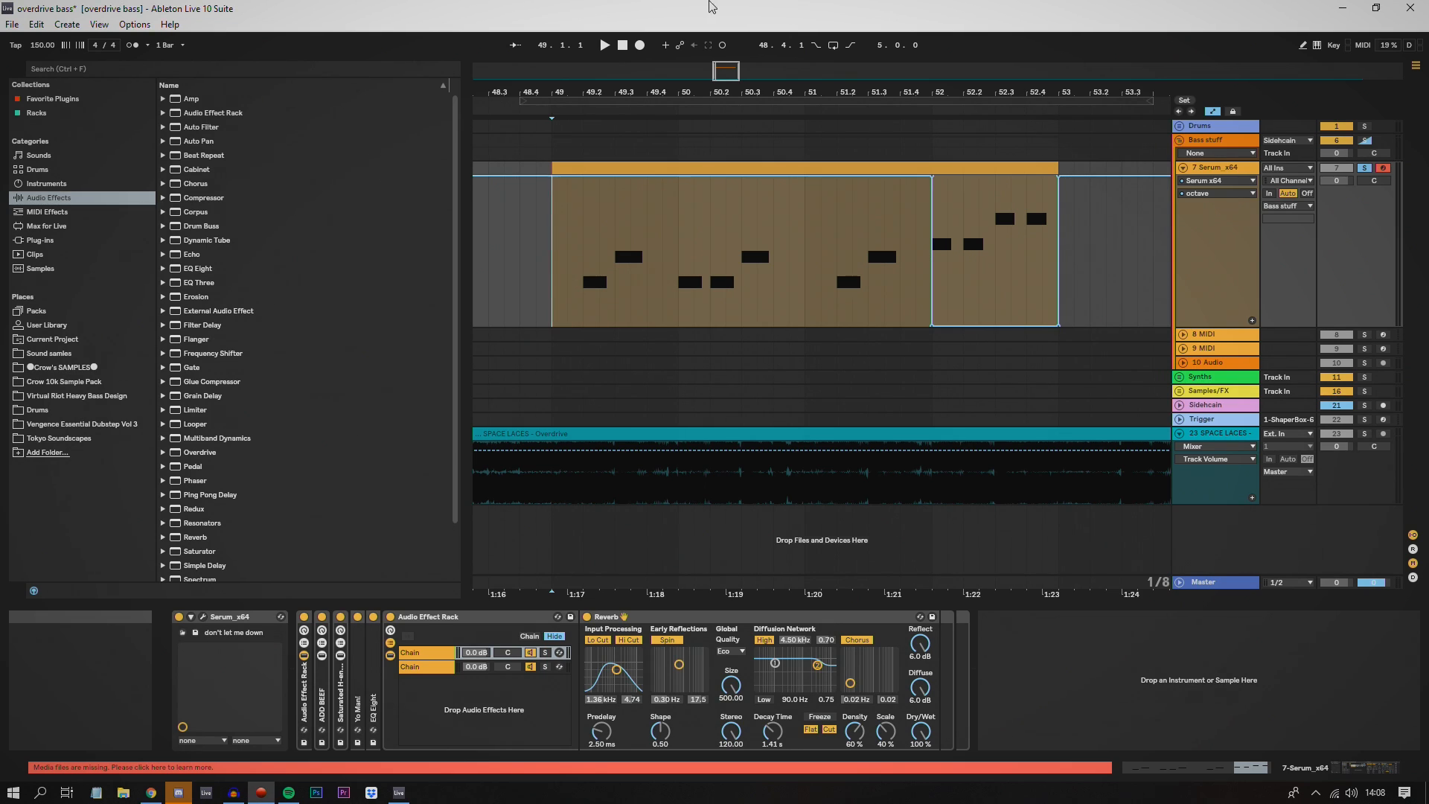